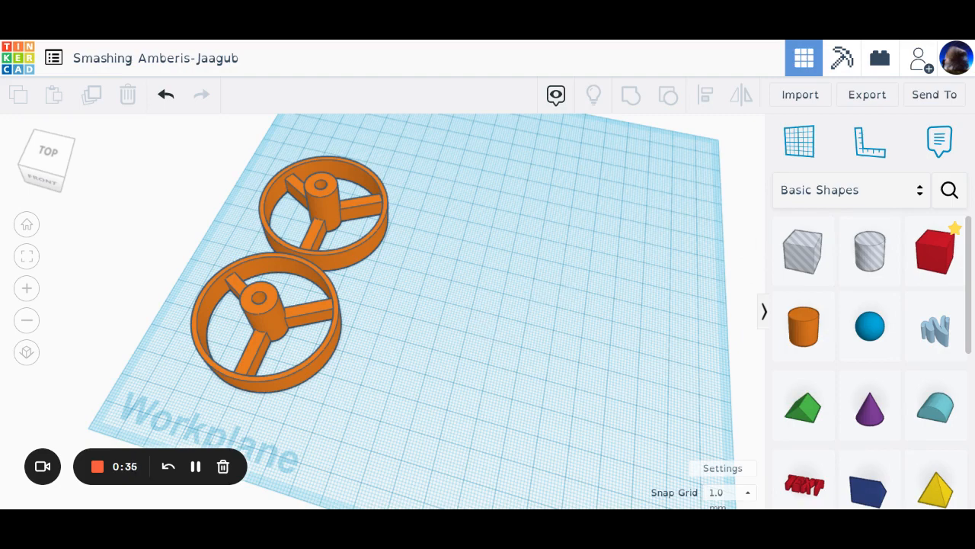
Examine the two spoked wheels from above and at an angle, comparing their appearance in perspective and orthographic views.
scroll(556, 320, "down", 3)
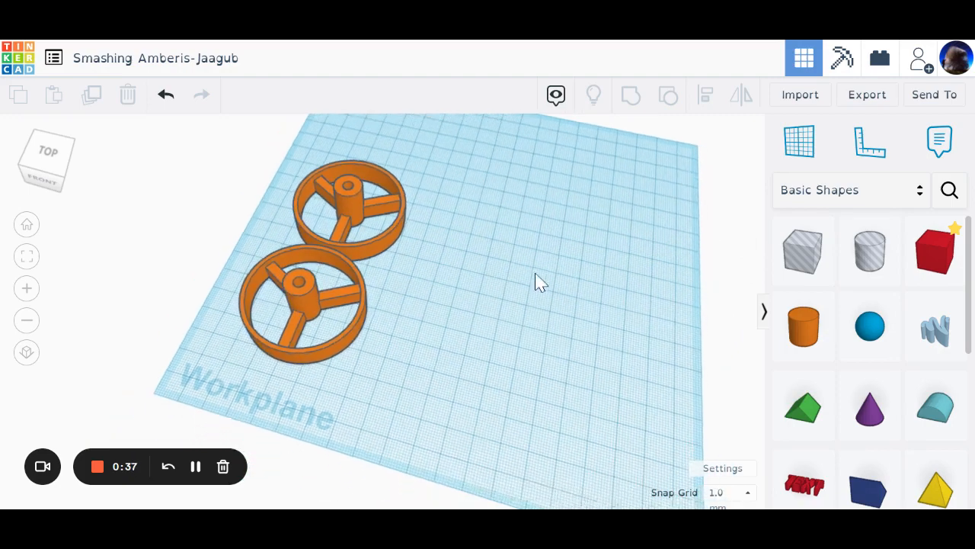
right_click_drag(530, 297, 508, 346)
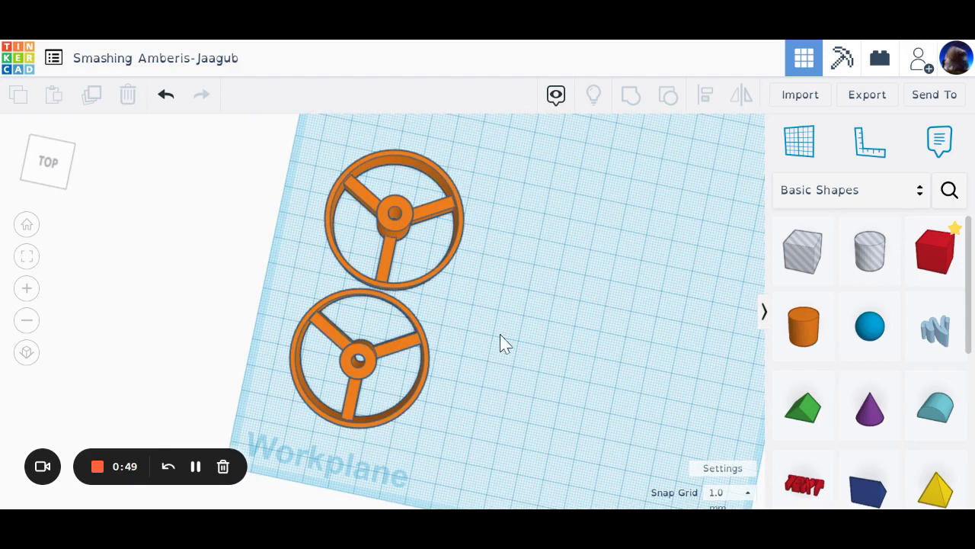
right_click_drag(501, 342, 440, 352)
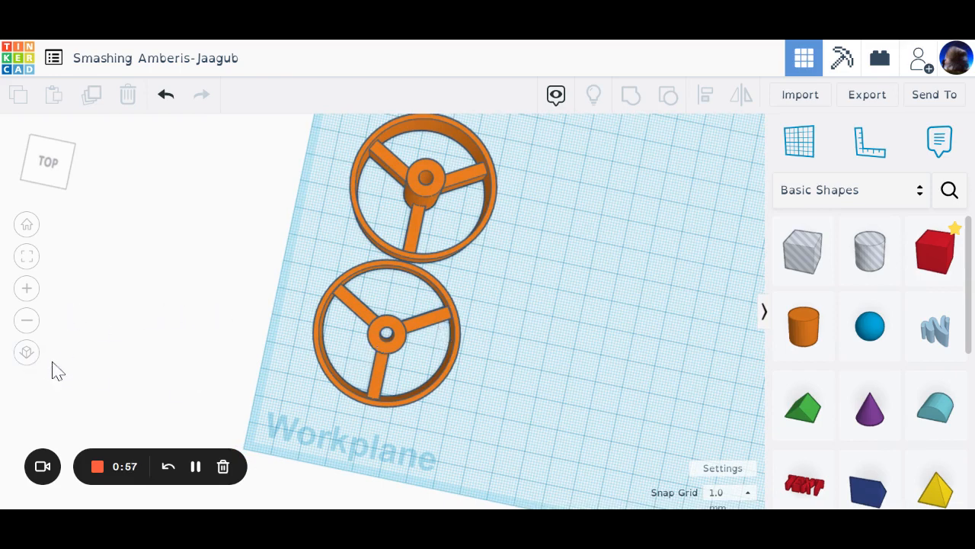
left_click(28, 356)
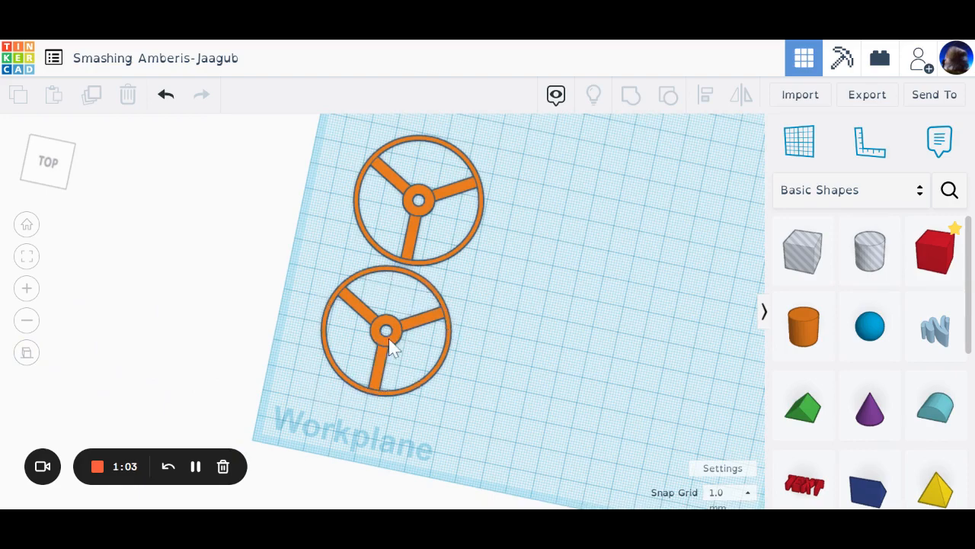
scroll(396, 347, "up", 1)
scroll(396, 346, "up", 1)
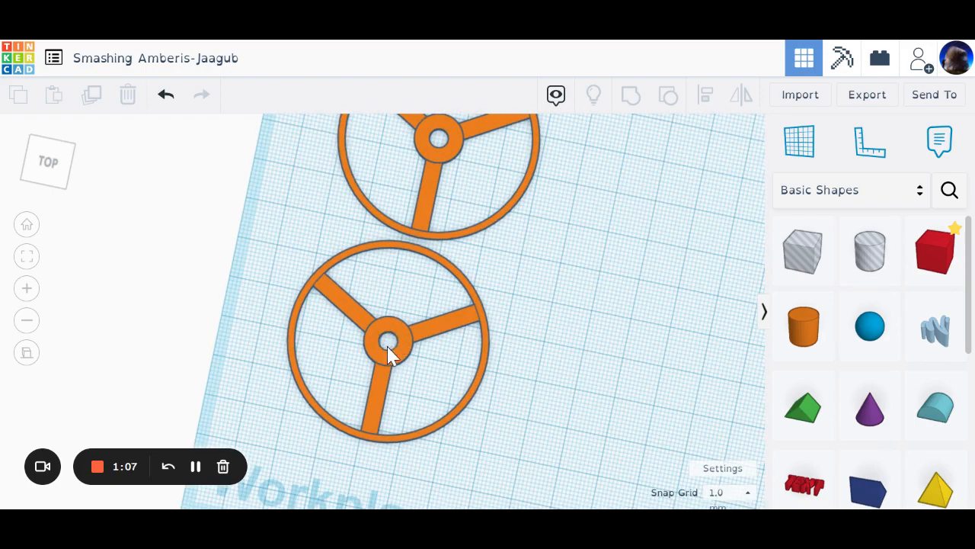
scroll(388, 352, "down", 3)
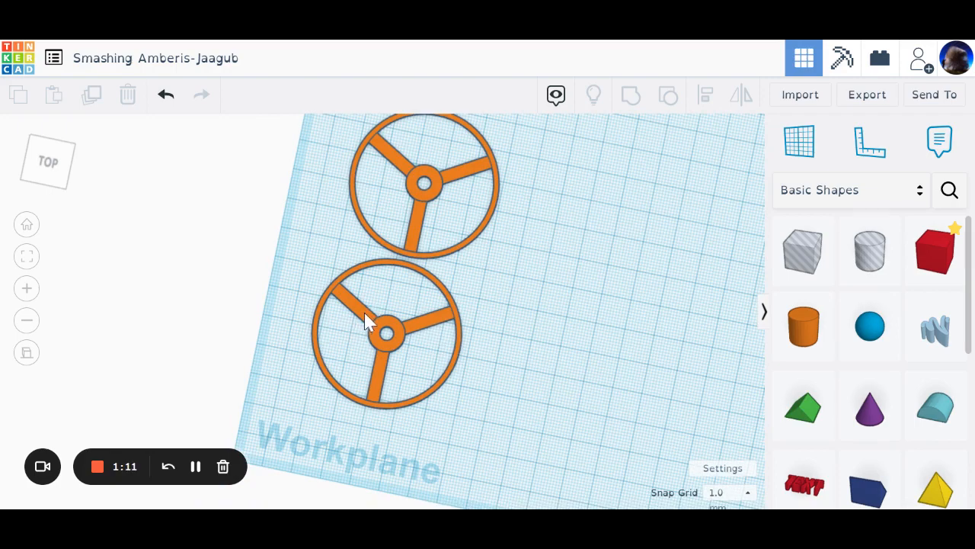
right_click_drag(533, 351, 488, 296)
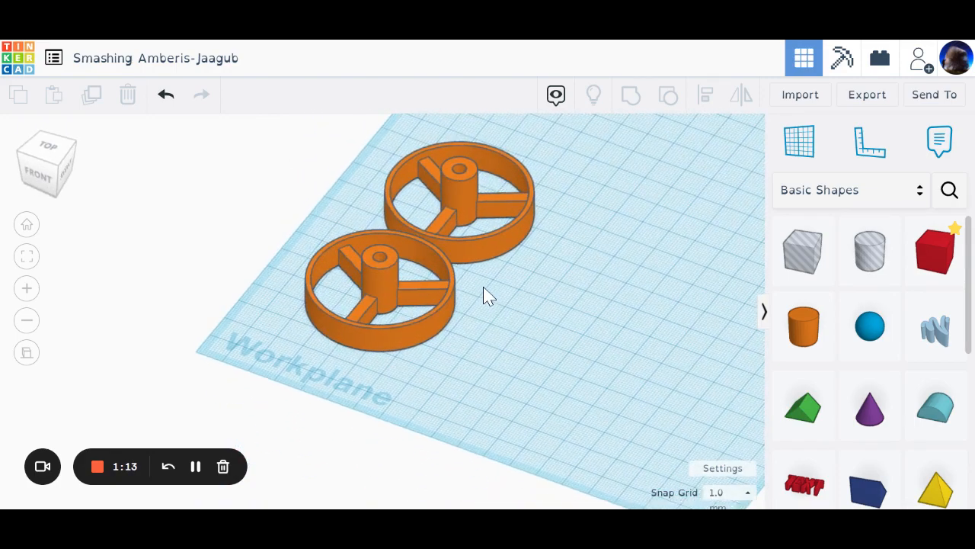
scroll(487, 296, "down", 5)
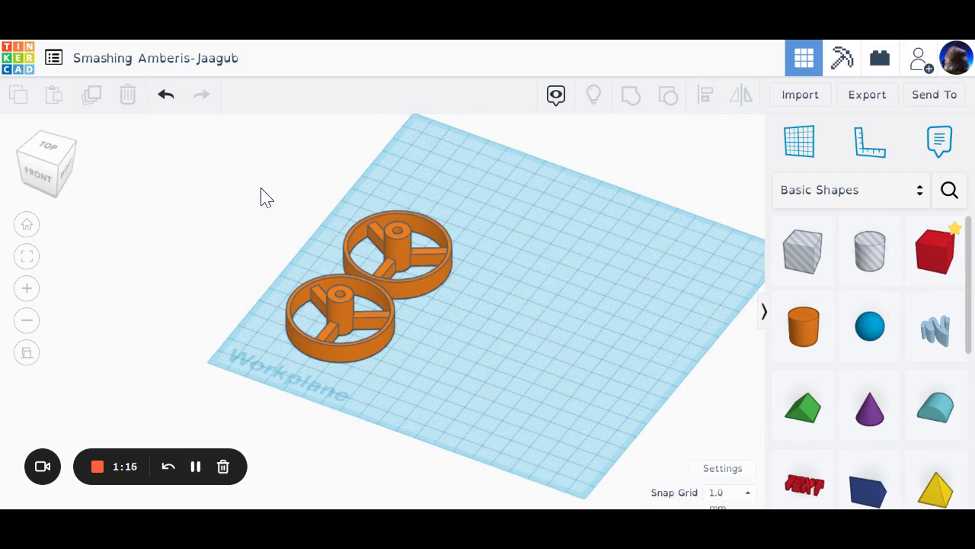
Select both spoked wheels on the workplane and delete them.
left_click_drag(260, 191, 488, 392)
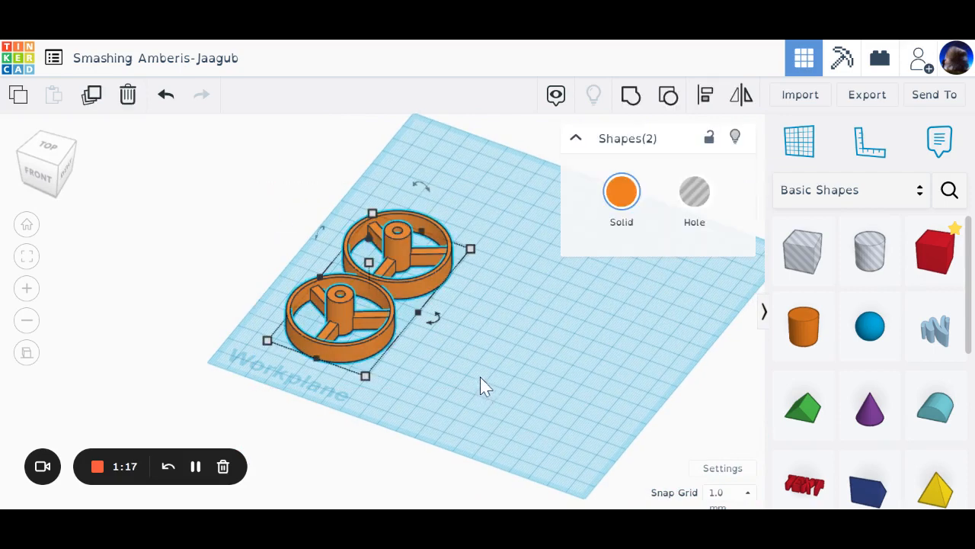
key("Delete")
right_click_drag(420, 302, 211, 336)
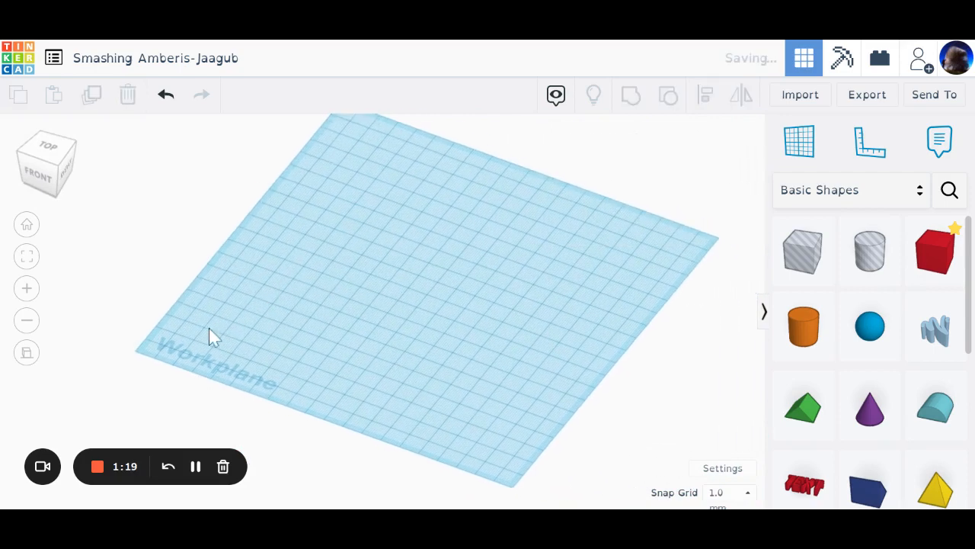
right_click_drag(333, 318, 413, 337)
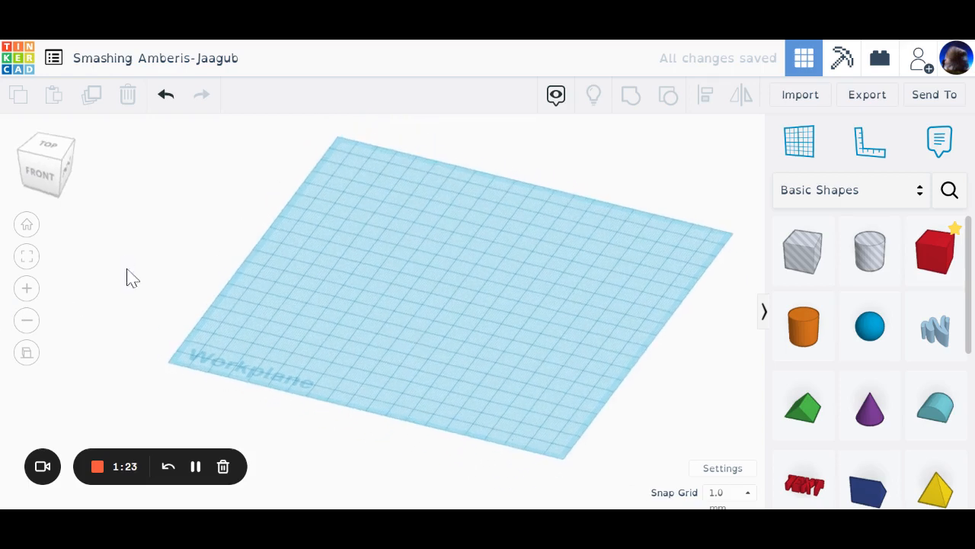
Compare the empty workplane in perspective and orthographic projection, including its standard top and front views.
left_click(26, 353)
right_click_drag(438, 343, 313, 324)
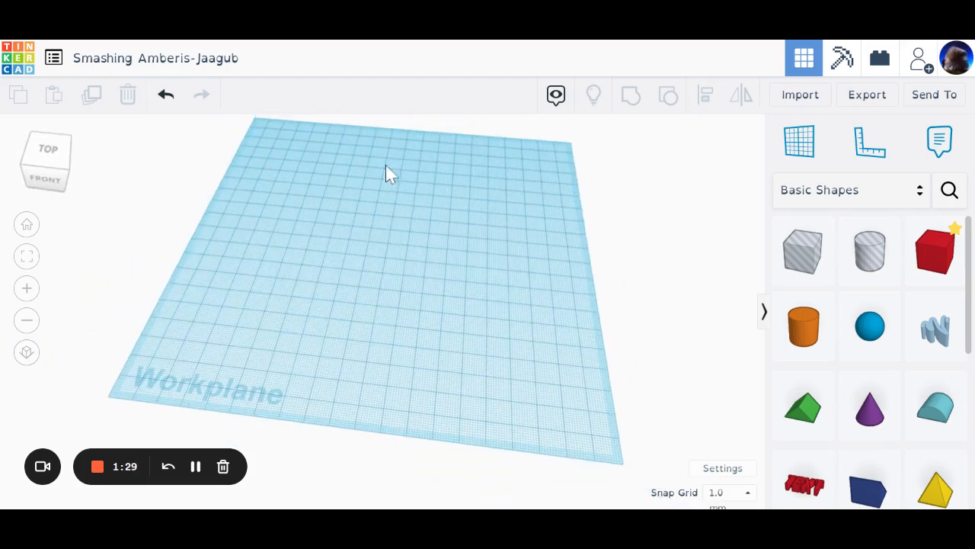
left_click(27, 352)
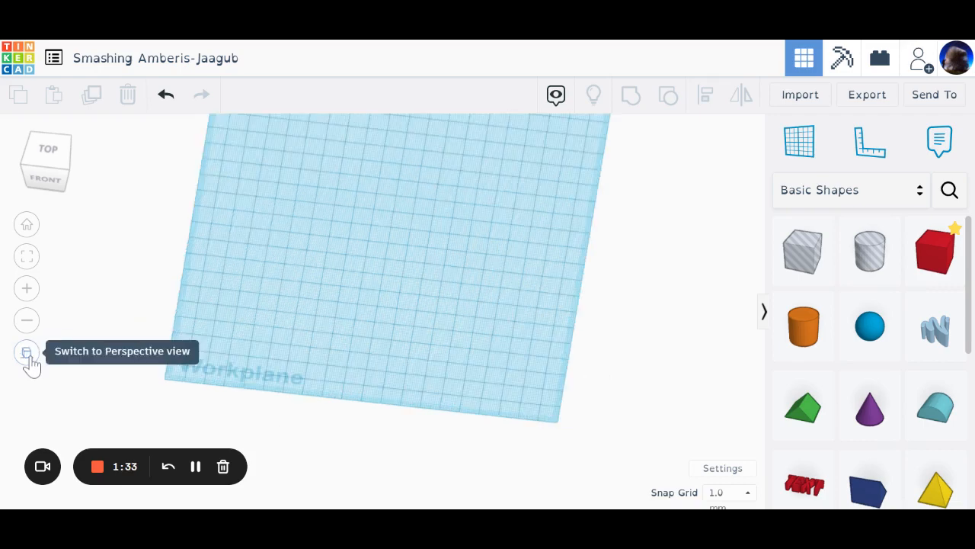
right_click_drag(451, 305, 350, 336)
left_click(35, 183)
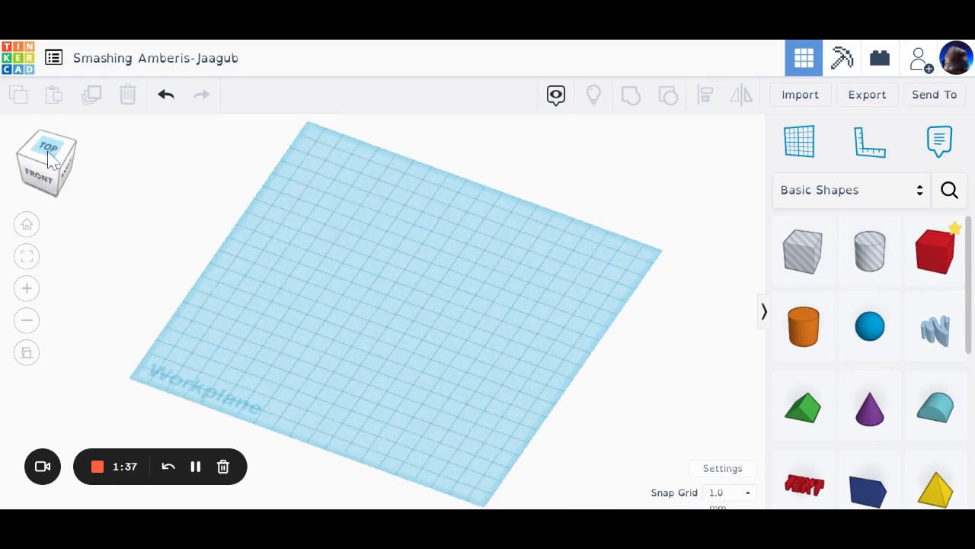
left_click(48, 157)
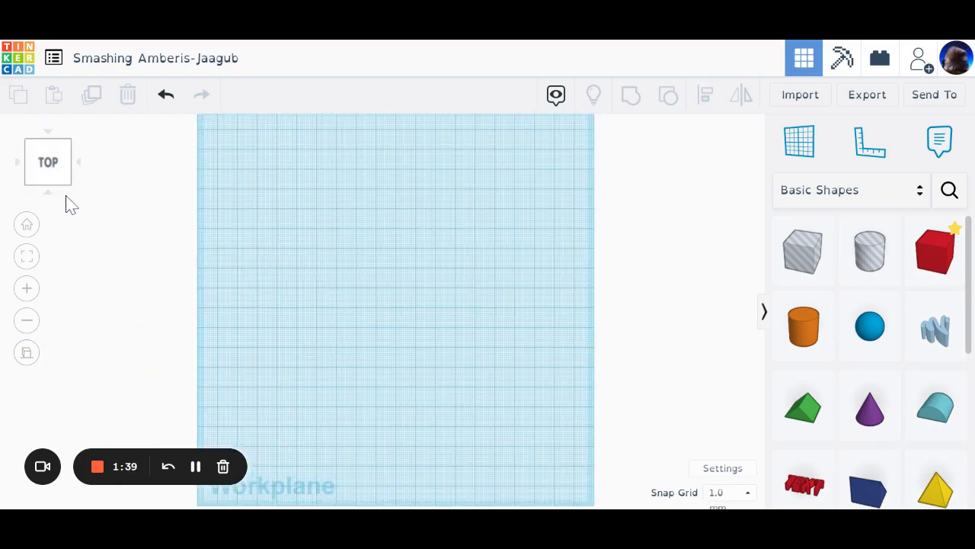
left_click(48, 193)
right_click_drag(359, 327, 364, 346)
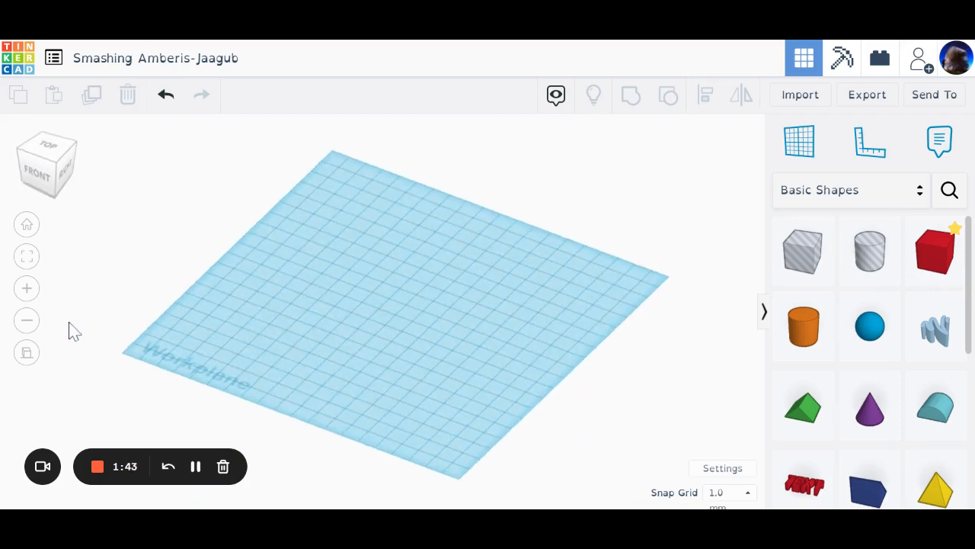
left_click(28, 353)
right_click_drag(297, 366, 447, 308)
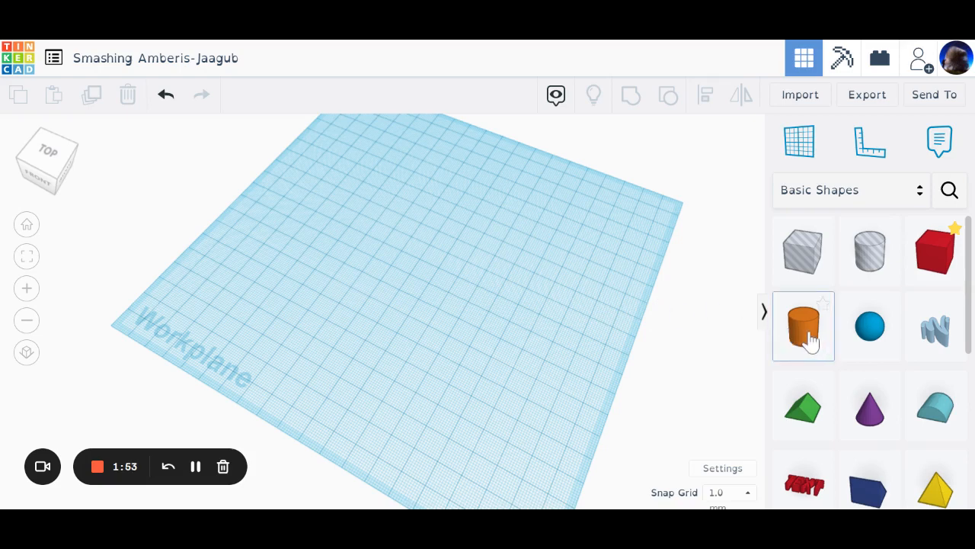
Place a solid cylinder from the basic shapes near the middle of the workplane.
left_click_drag(809, 339, 427, 284)
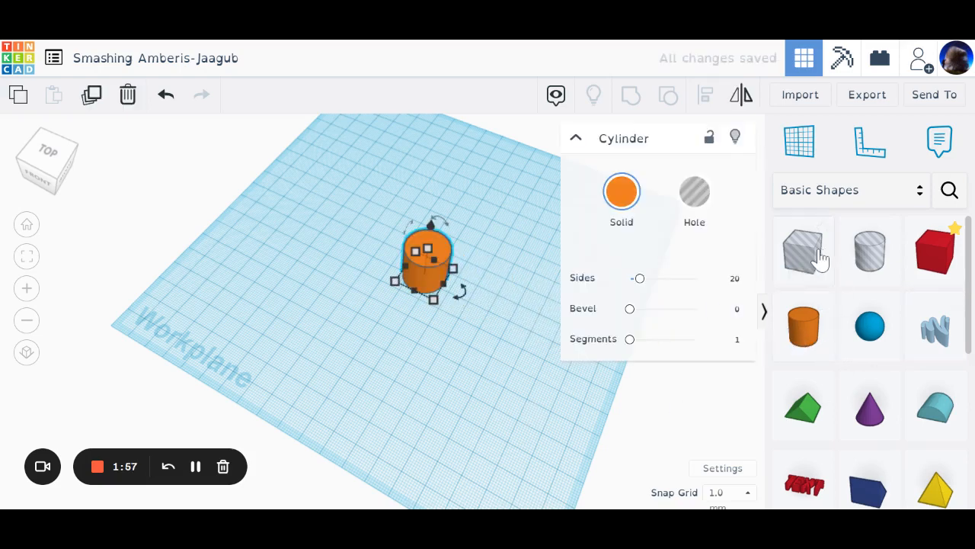
scroll(838, 305, "down", 5)
scroll(849, 351, "up", 3)
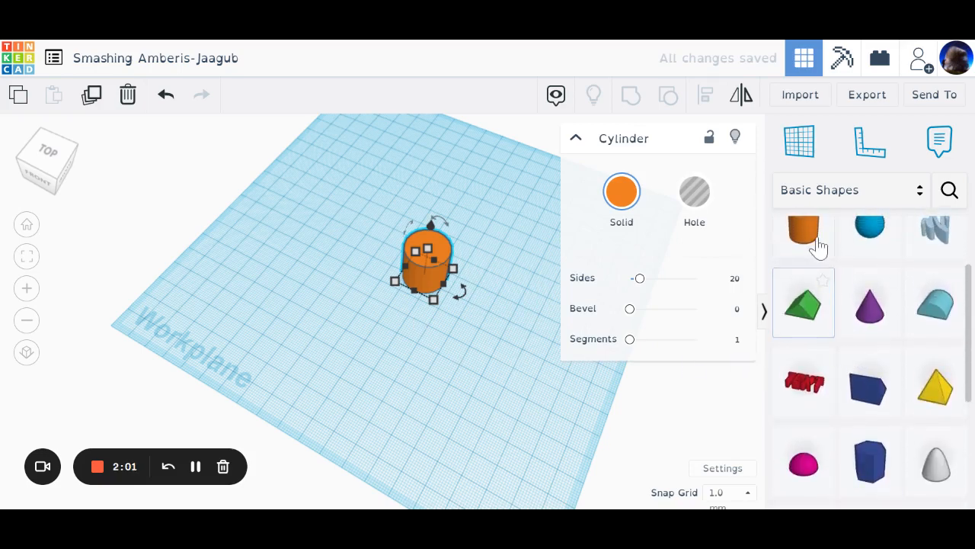
scroll(810, 262, "up", 3)
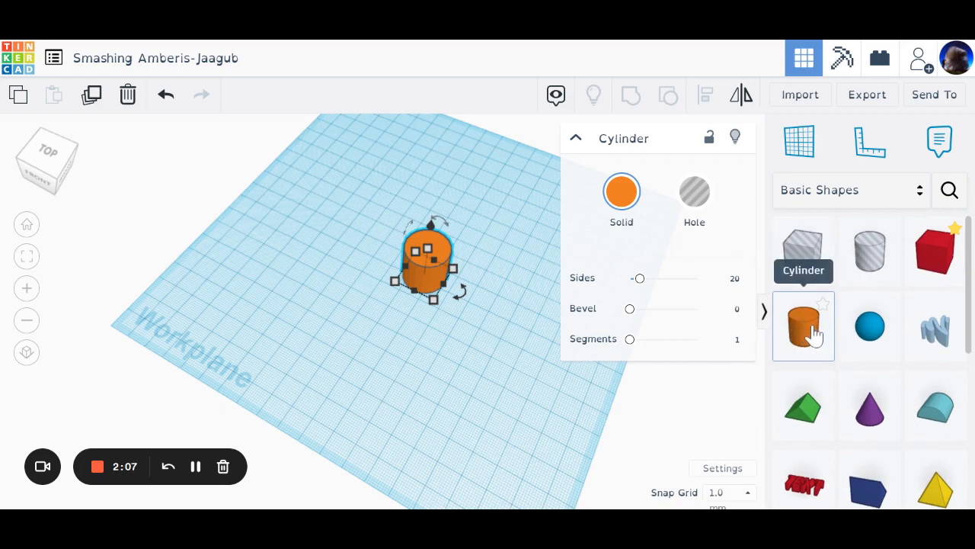
Set the cylinder's length and width to 30 mm each.
middle_click_drag(475, 344, 297, 295)
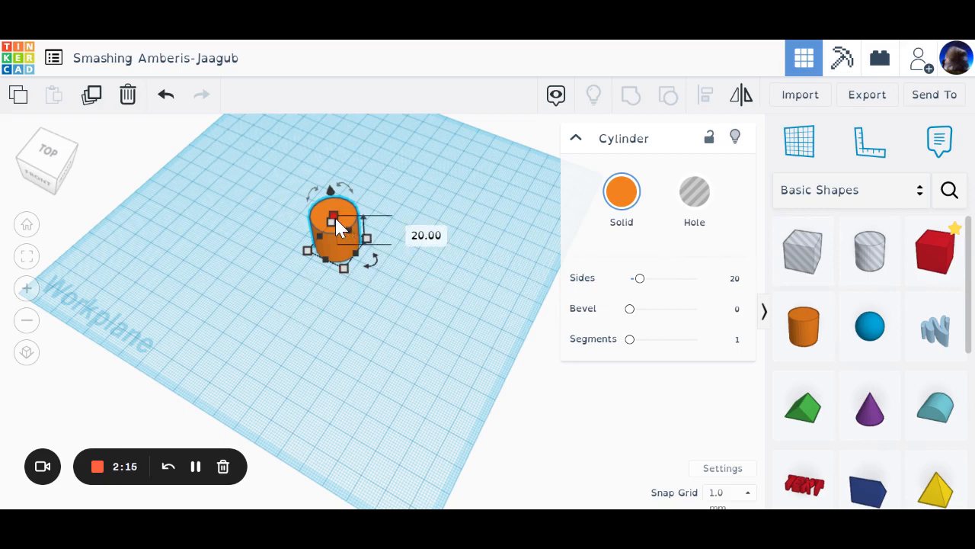
left_click(344, 276)
left_click(425, 288)
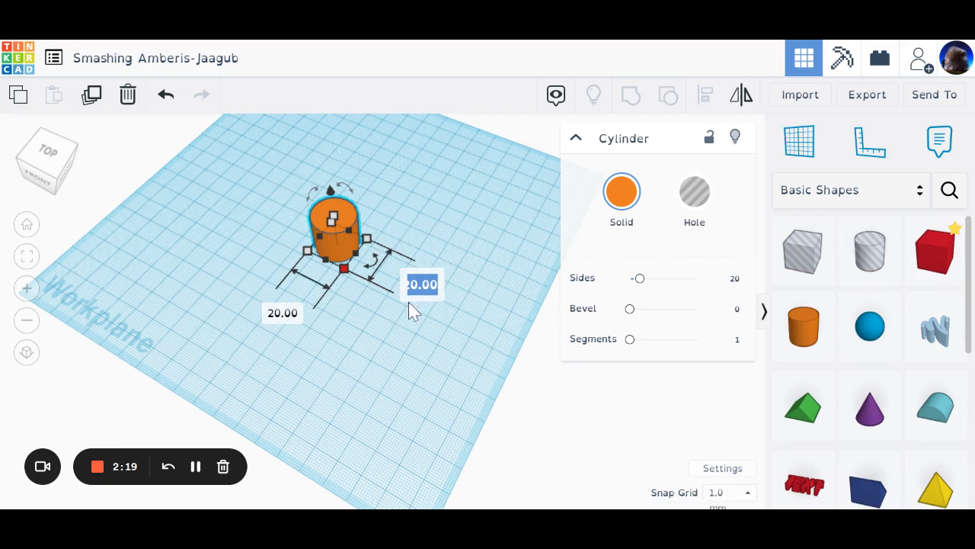
type("30")
left_click(278, 318)
type("3")
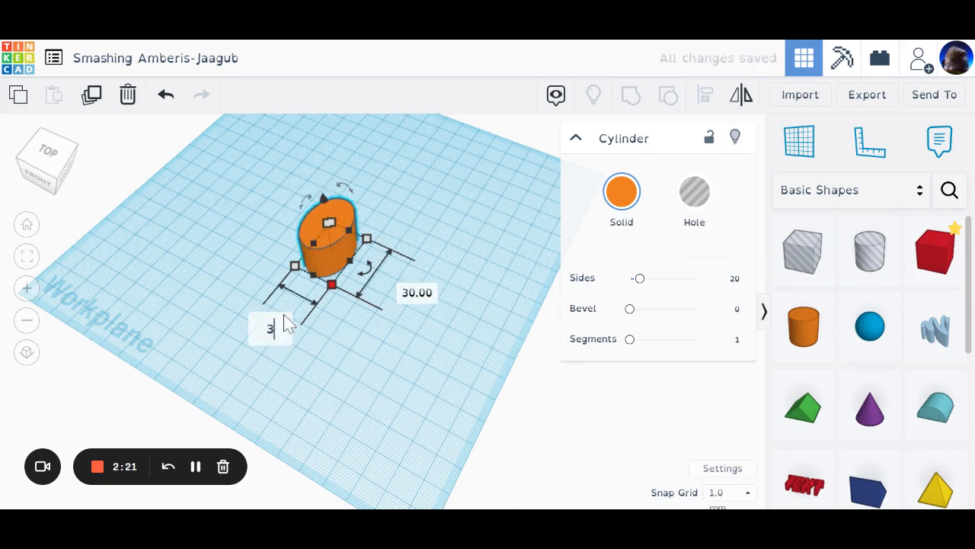
key("Return")
left_click(361, 420)
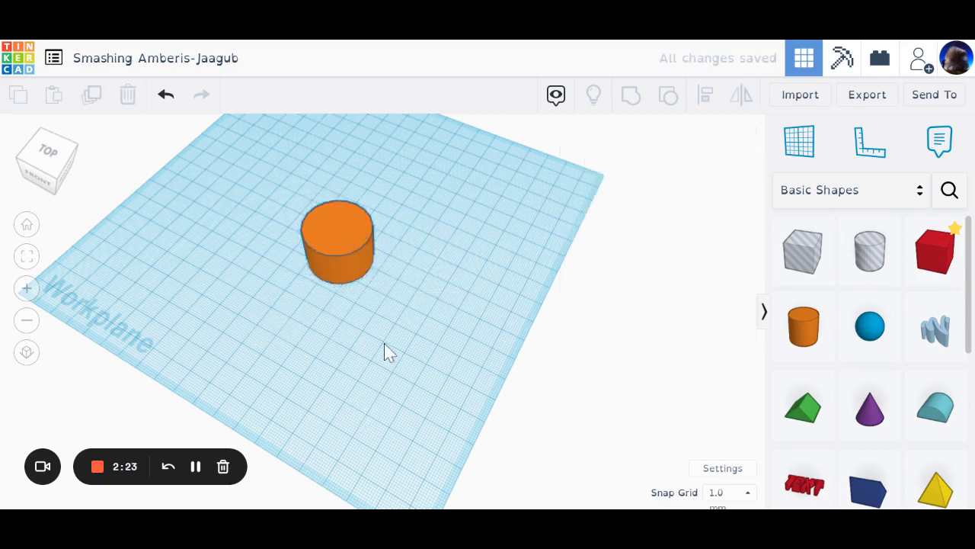
Look through the basic shapes and switch the shape library to the Everyday Objects collection.
right_click_drag(384, 343, 380, 306)
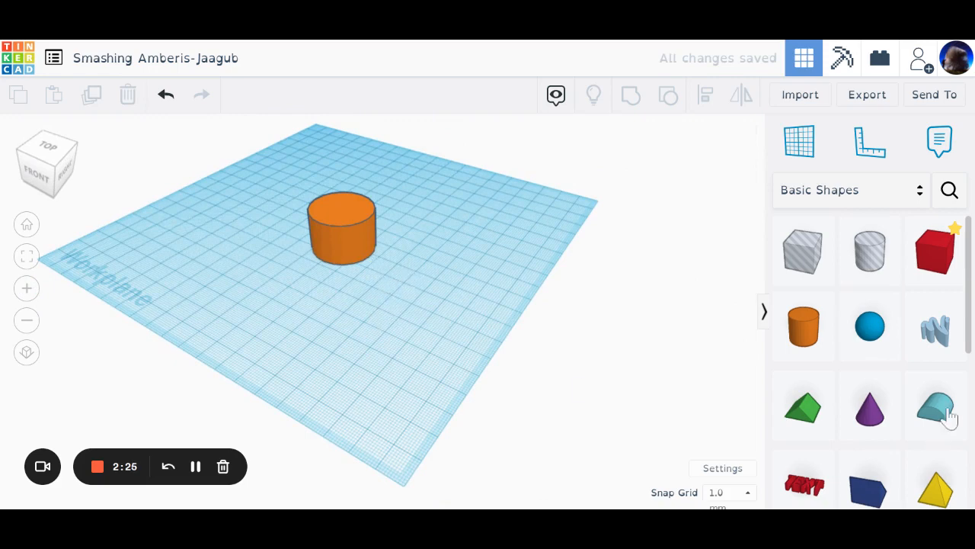
scroll(971, 297, "down", 5)
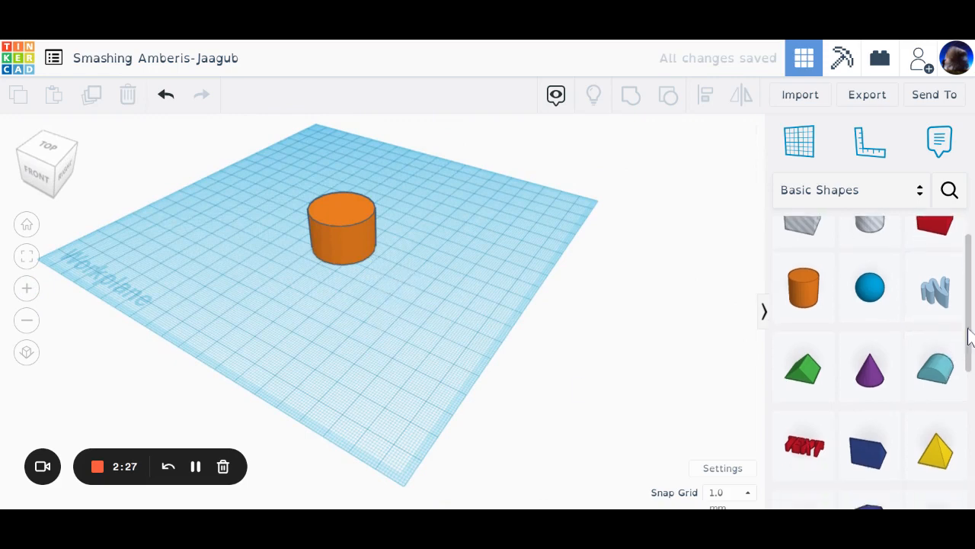
scroll(945, 458, "up", 2)
scroll(869, 358, "up", 3)
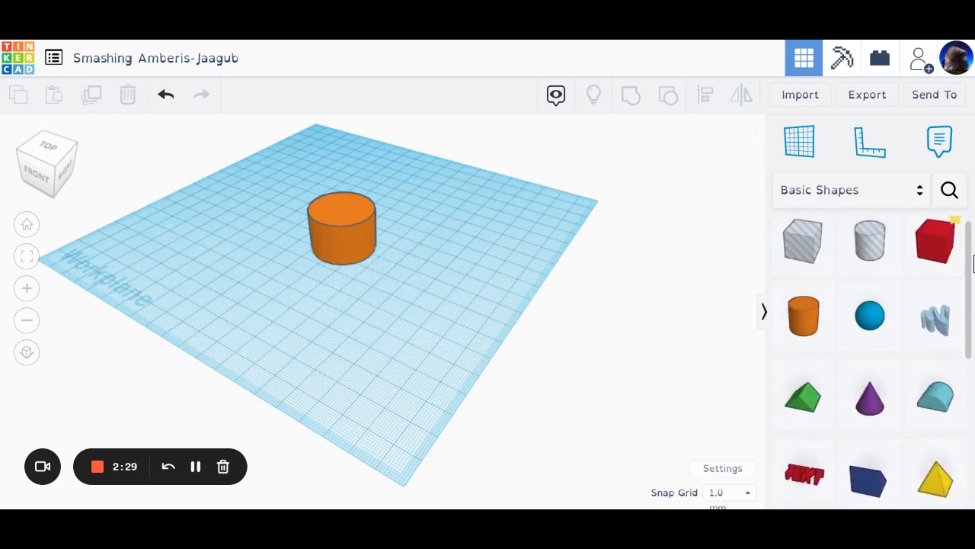
scroll(876, 334, "down", 5)
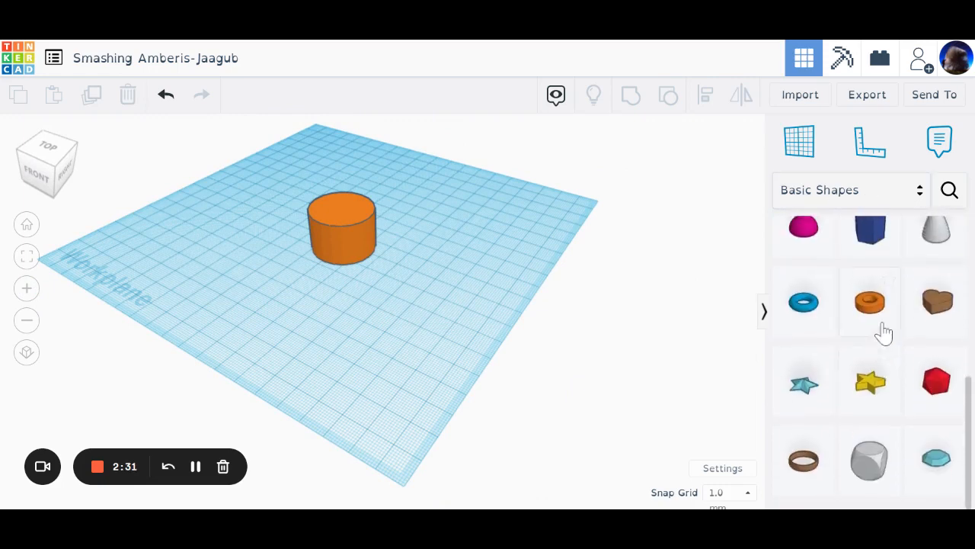
scroll(888, 332, "up", 6)
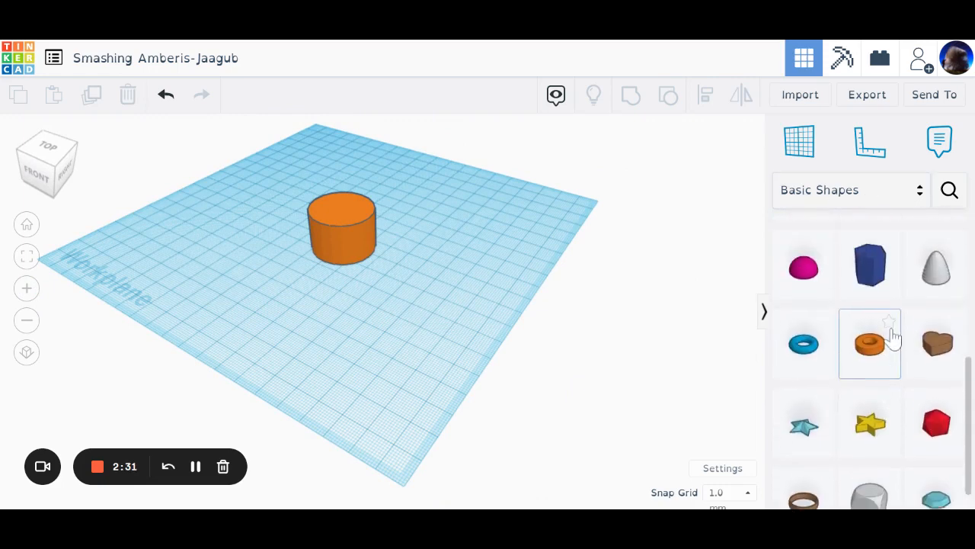
left_click(922, 198)
scroll(846, 381, "down", 3)
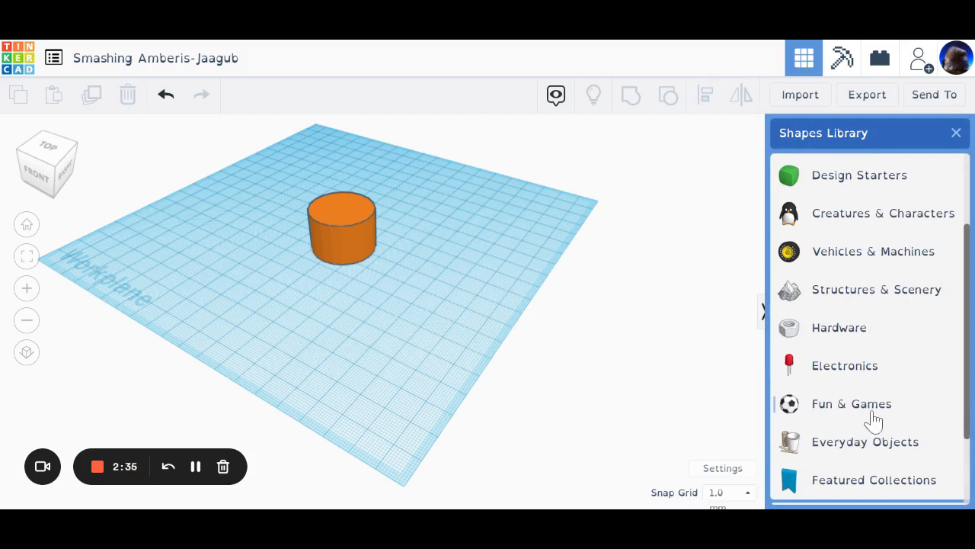
scroll(845, 420, "down", 3)
left_click(854, 339)
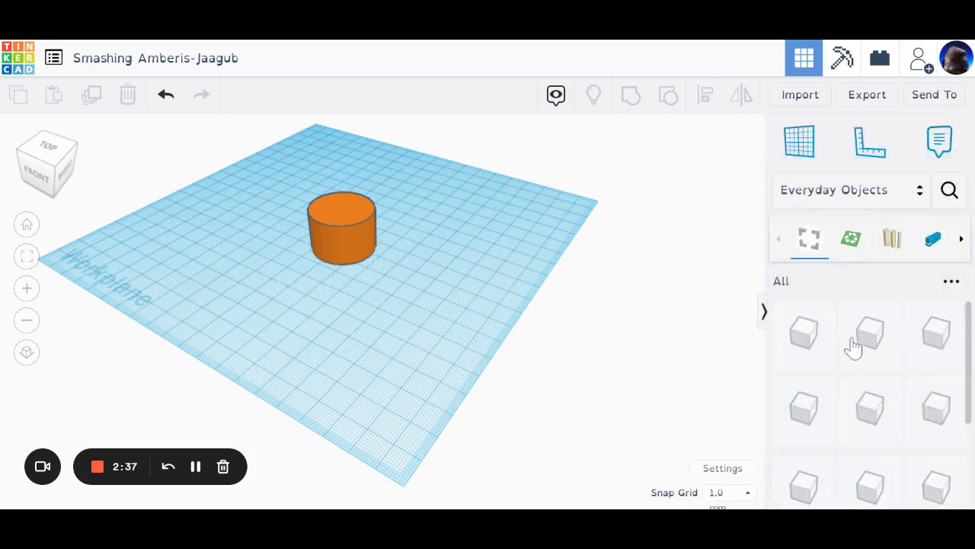
Place the Pencil shape upright on the workplane beside the cylinder and turn it into a hole.
scroll(852, 397, "down", 4)
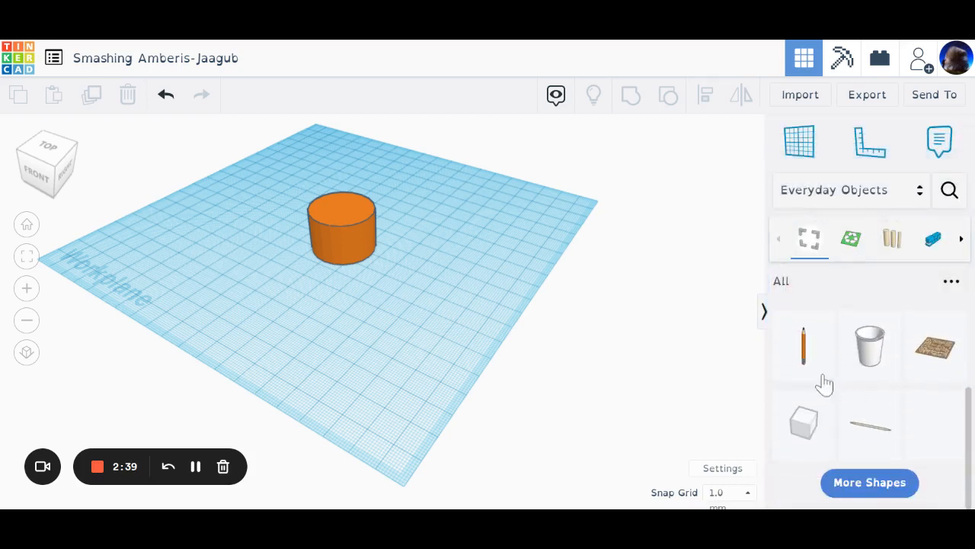
left_click(803, 346)
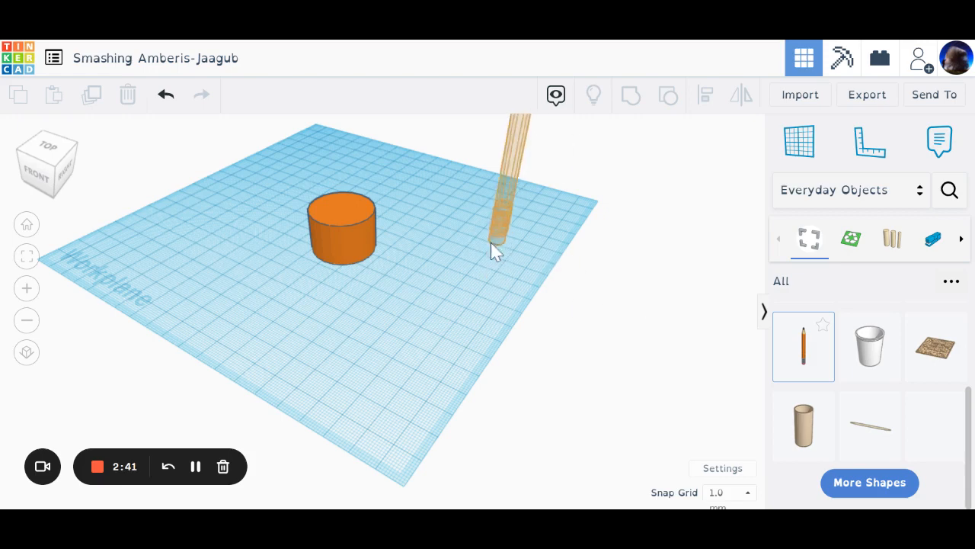
left_click(433, 271)
middle_click_drag(448, 253, 450, 358)
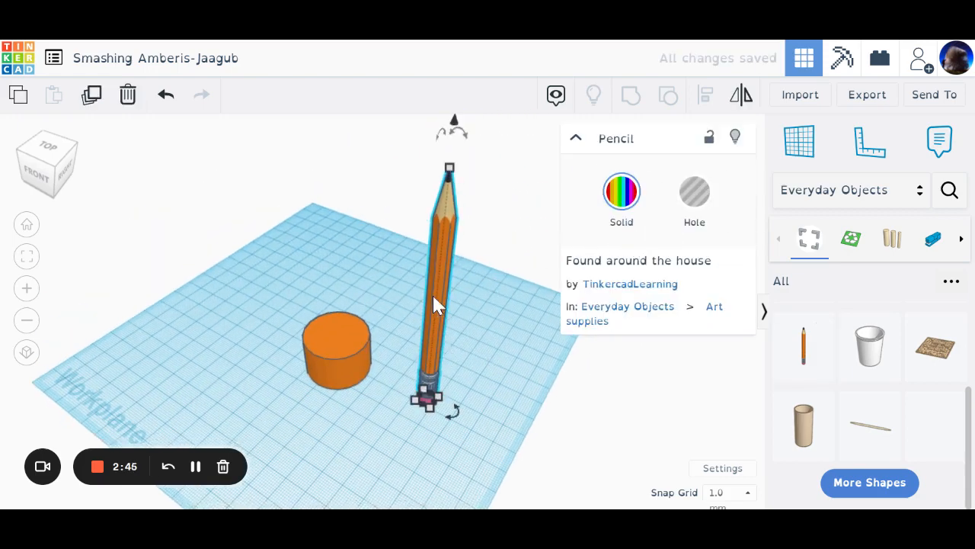
left_click(694, 193)
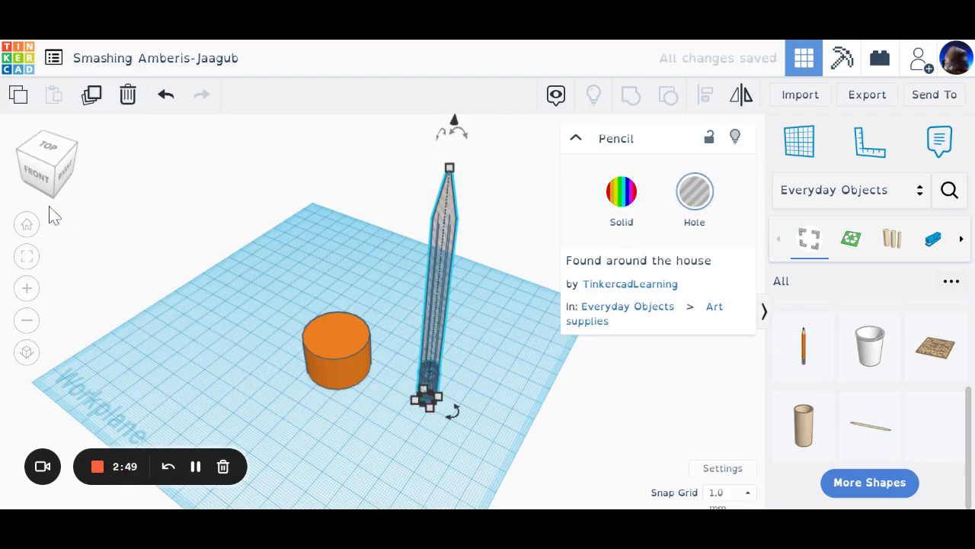
Center the pencil hole on the cylinder in both horizontal directions using Align.
left_click(51, 148)
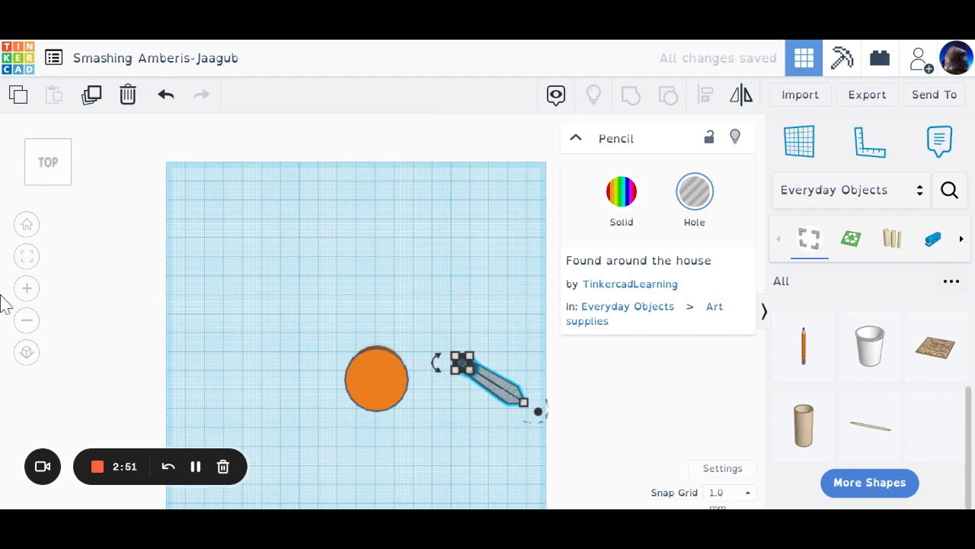
left_click(28, 355)
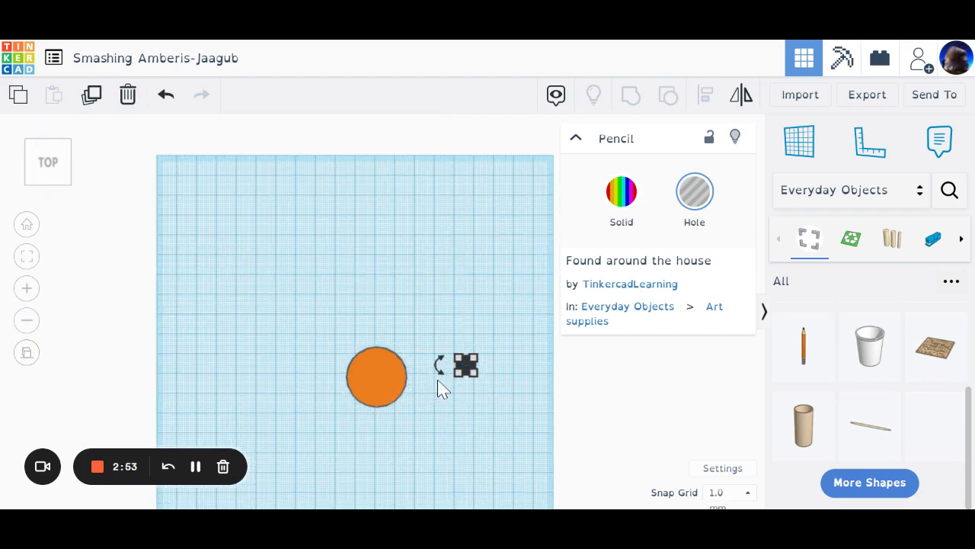
mouse_move(311, 315)
left_mouse_down()
mouse_move(348, 348)
mouse_move(495, 416)
left_mouse_up()
middle_click_drag(465, 392, 425, 289)
scroll(422, 275, "up", 2)
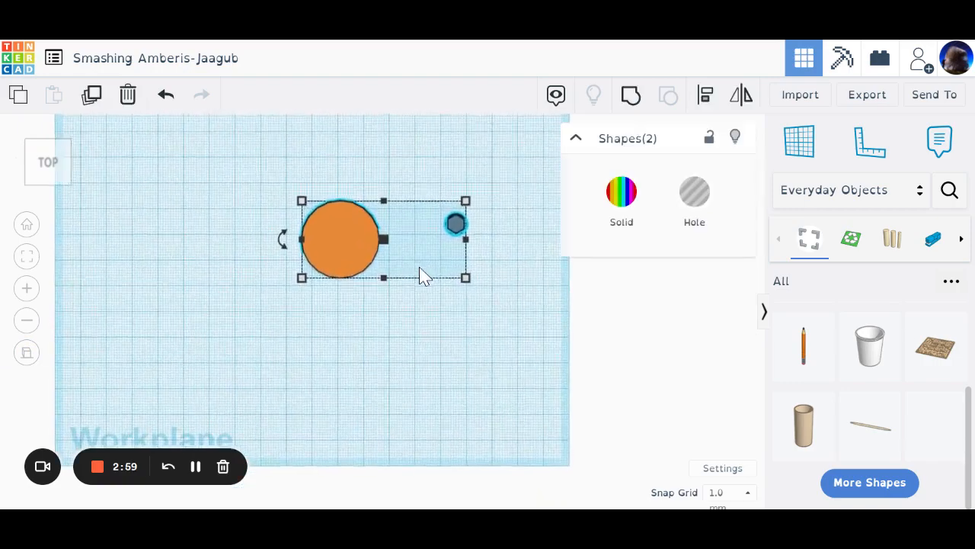
scroll(404, 251, "up", 1)
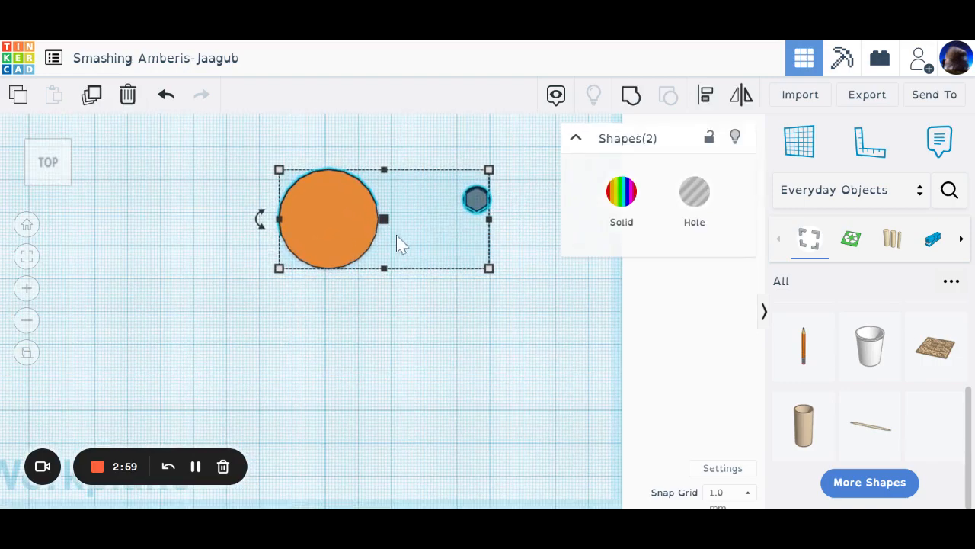
left_click(705, 106)
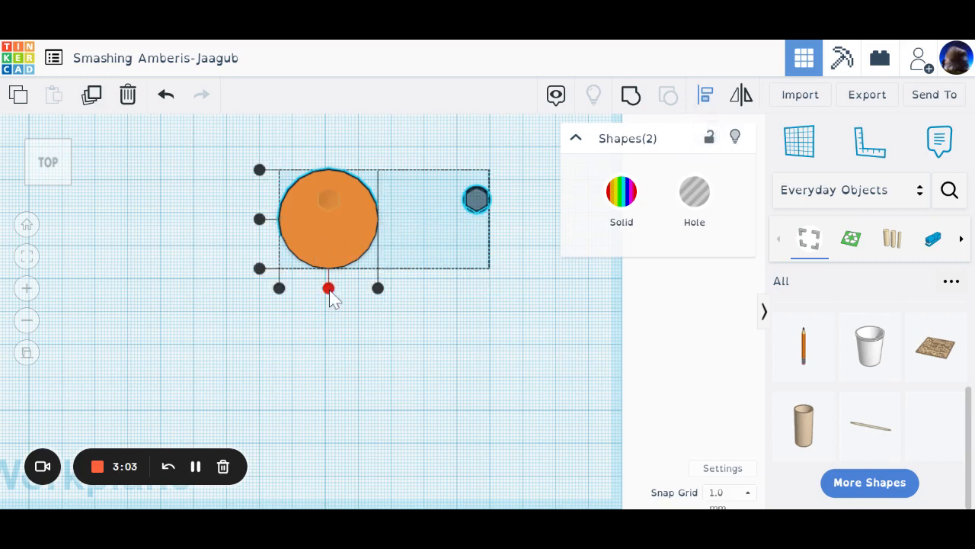
left_click(328, 288)
left_click(260, 226)
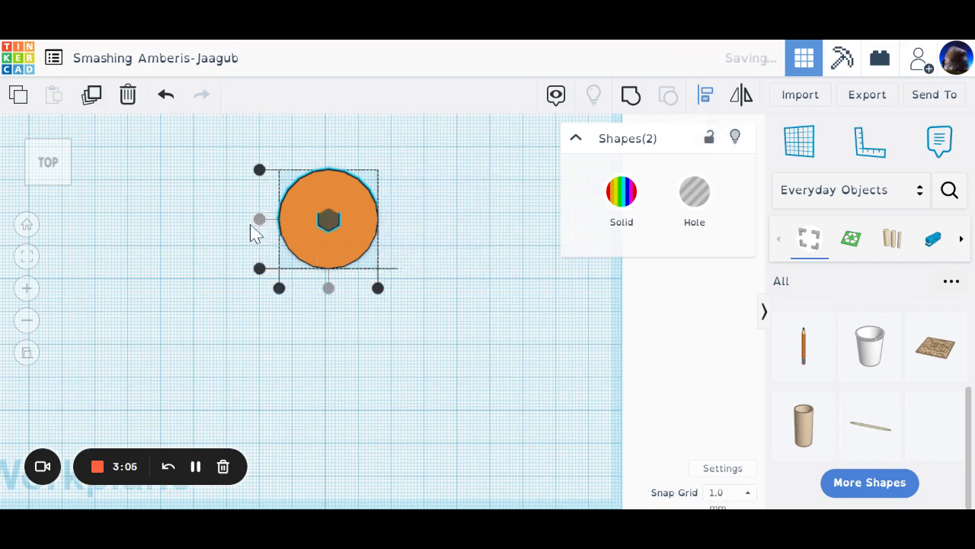
left_click(227, 259)
Lower the pencil hole until its straight body passes through the full height of the cylinder.
right_click_drag(355, 294, 321, 156)
left_click(352, 162)
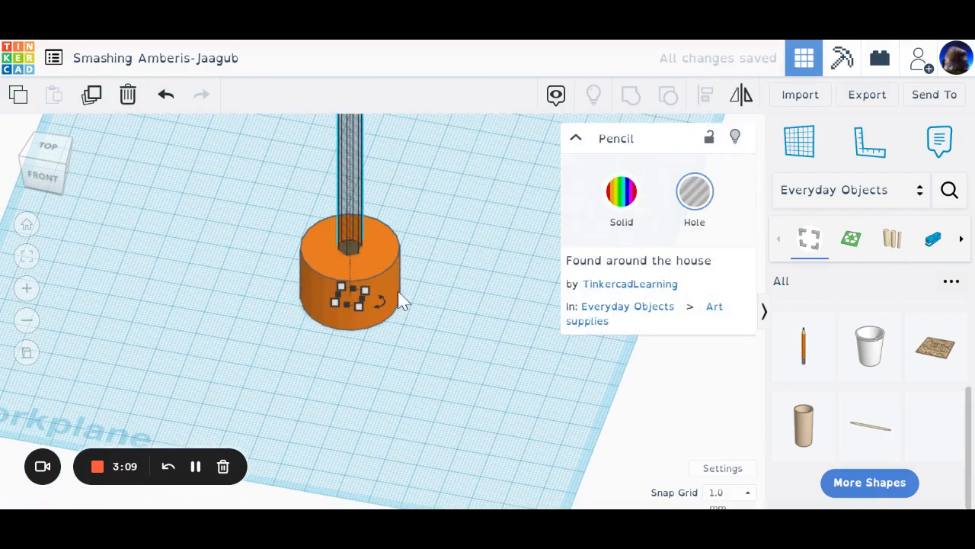
mouse_move(437, 243)
middle_mouse_down()
mouse_move(419, 376)
mouse_move(425, 336)
middle_mouse_up()
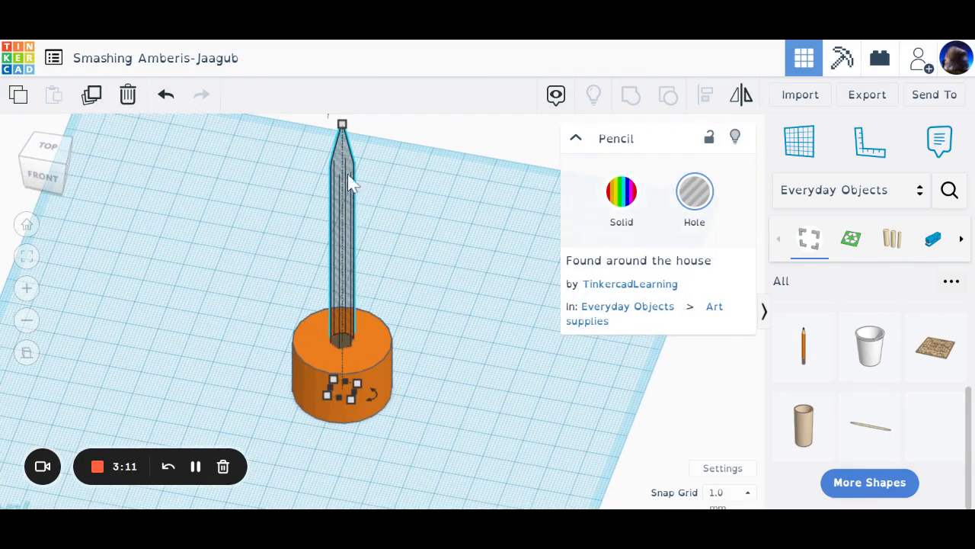
scroll(351, 168, "down", 3)
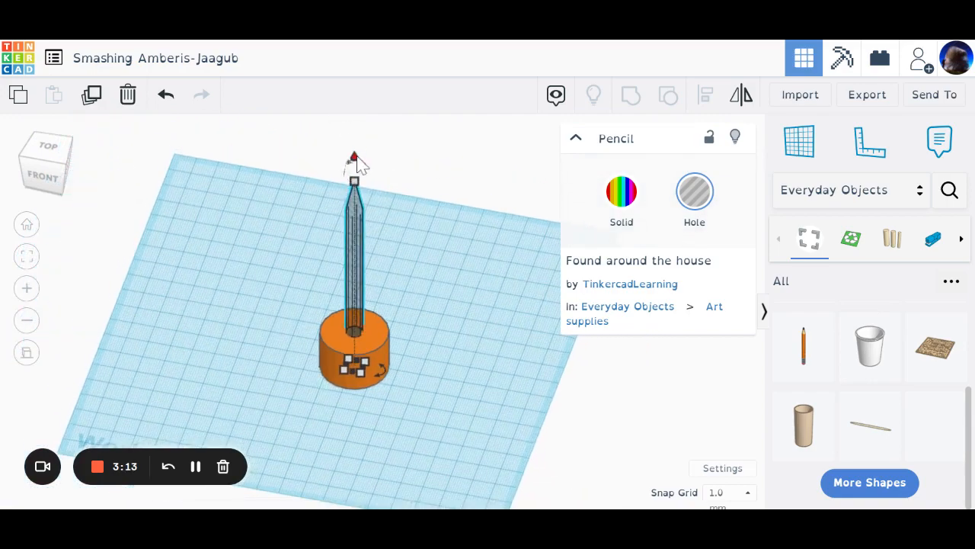
mouse_move(355, 161)
left_mouse_down()
mouse_move(357, 145)
mouse_move(355, 244)
mouse_move(353, 236)
left_mouse_up()
left_click(445, 337)
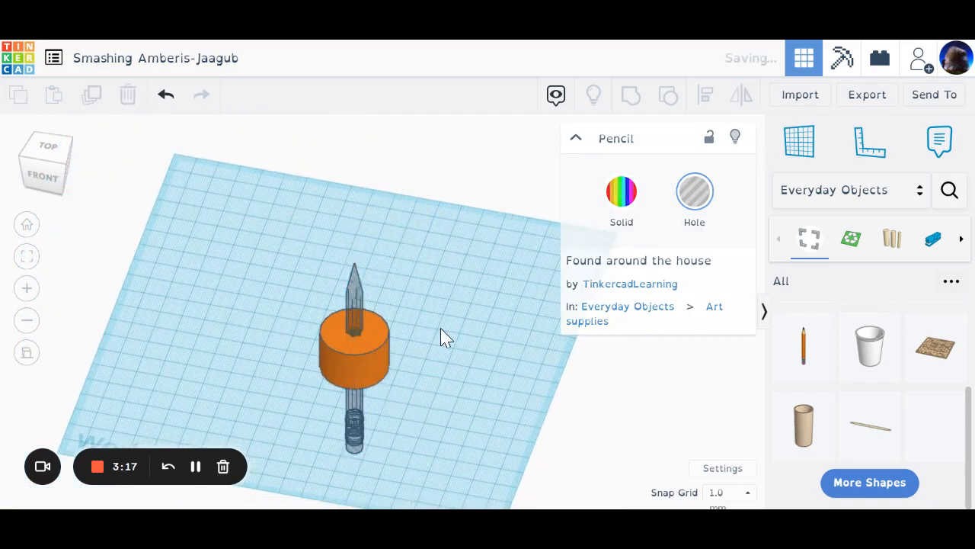
Group the cylinder with the pencil hole to cut a hexagonal opening through its center.
mouse_move(446, 338)
right_mouse_down()
mouse_move(391, 296)
mouse_move(385, 311)
mouse_move(254, 244)
right_mouse_up()
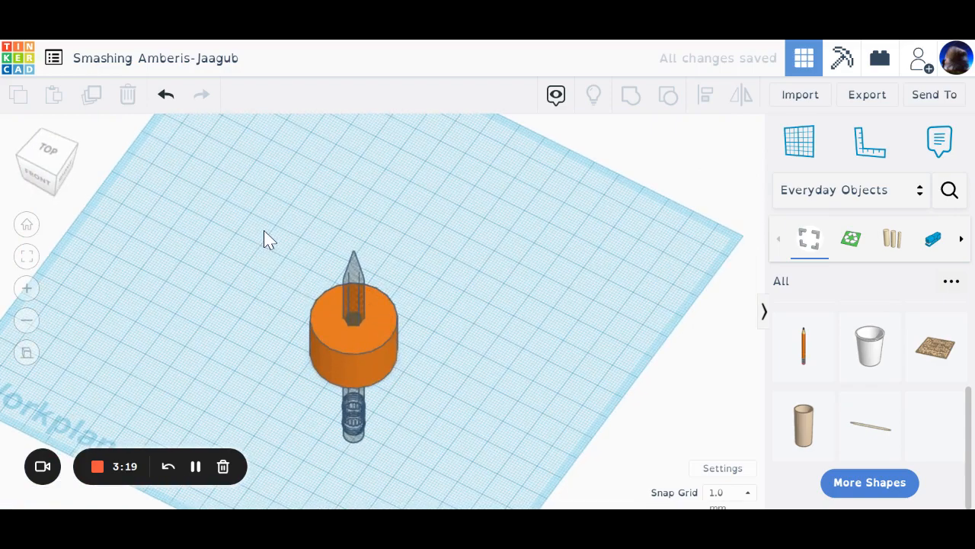
left_click_drag(264, 236, 410, 449)
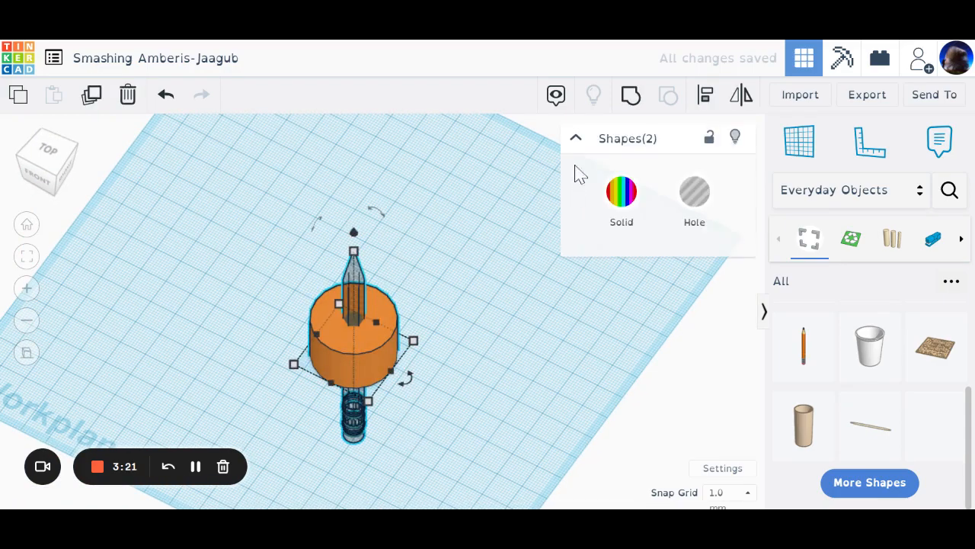
left_click(631, 94)
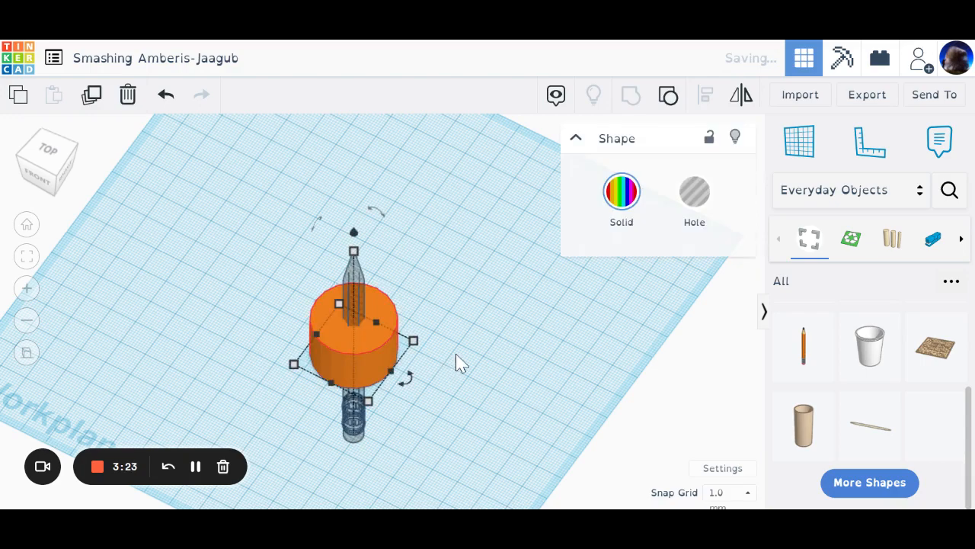
right_click_drag(464, 355, 442, 407)
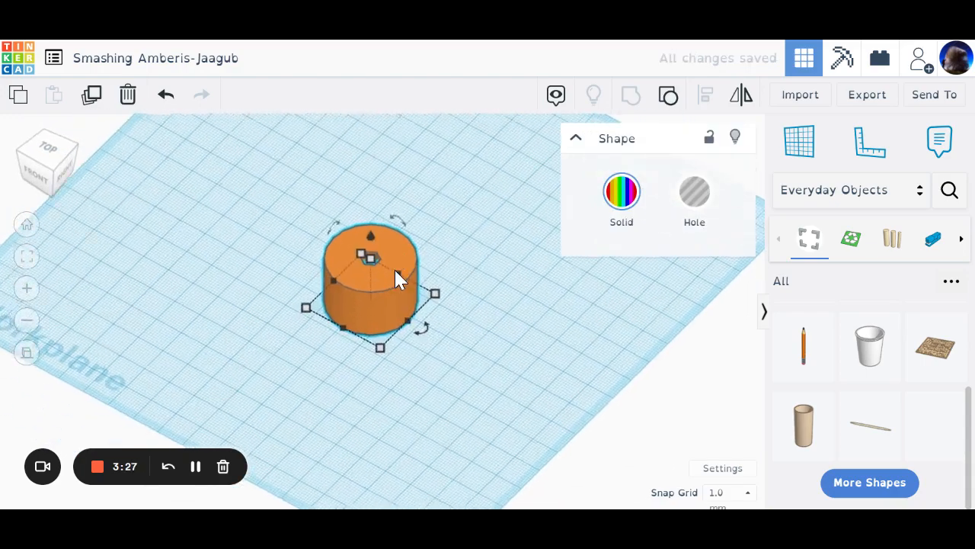
right_click_drag(396, 281, 502, 368)
left_click(543, 372)
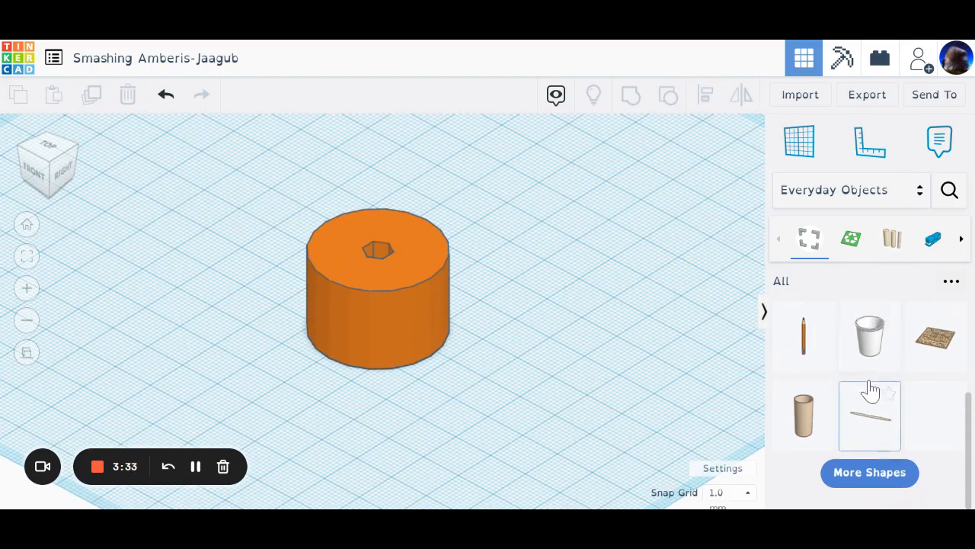
scroll(868, 394, "up", 2)
scroll(866, 397, "down", 2)
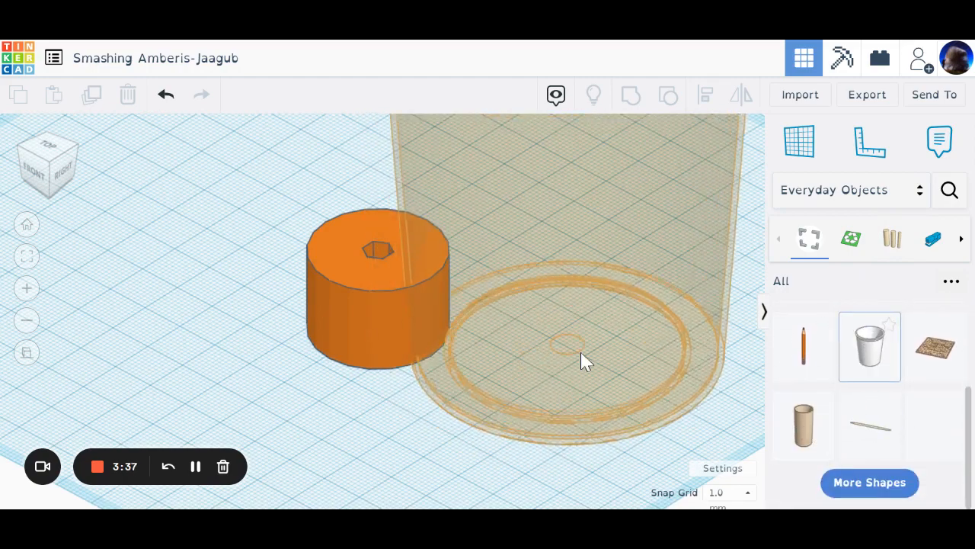
left_click(607, 346)
scroll(570, 366, "down", 4)
scroll(540, 354, "down", 1)
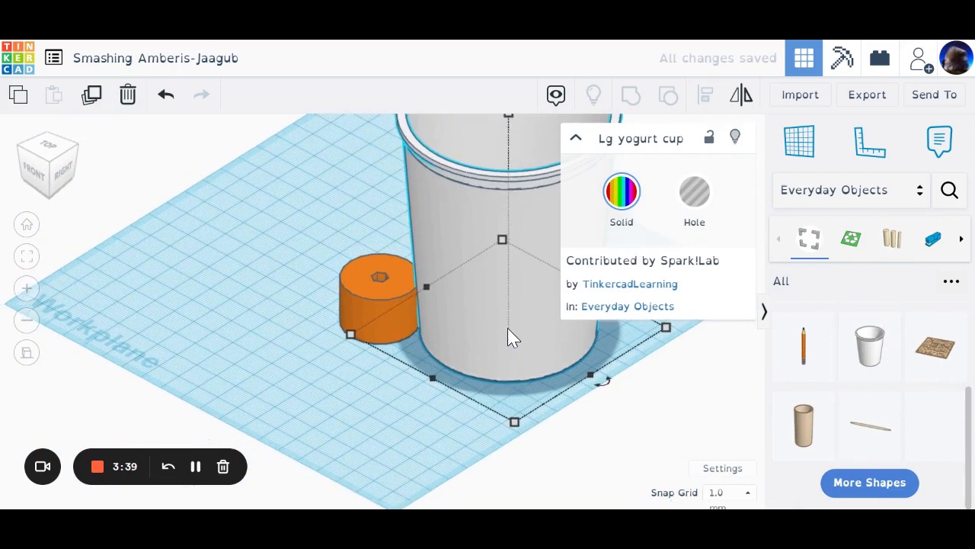
key("Delete")
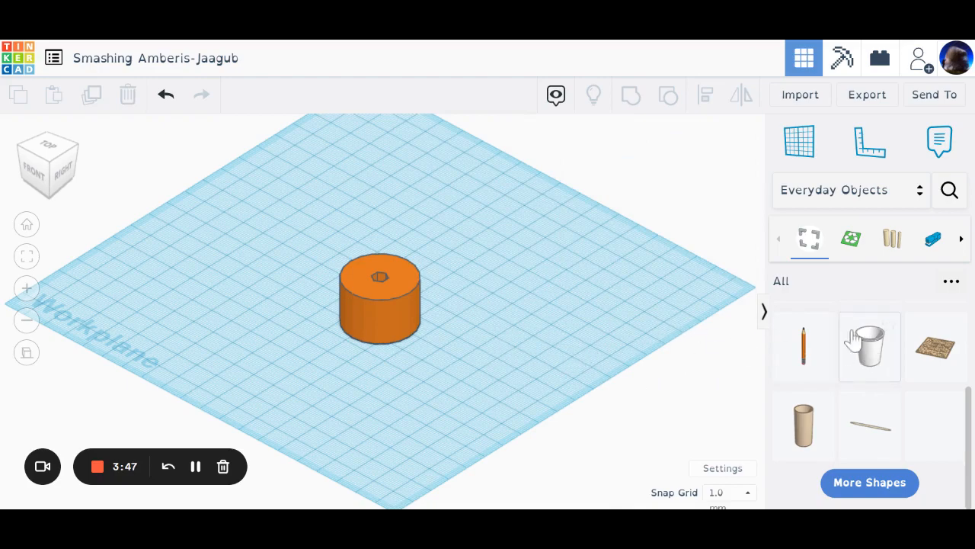
Place a Lg yogurt cup beside the cylinder and rotate it 90° so that it lies on its side.
left_click(578, 344)
scroll(553, 348, "down", 3)
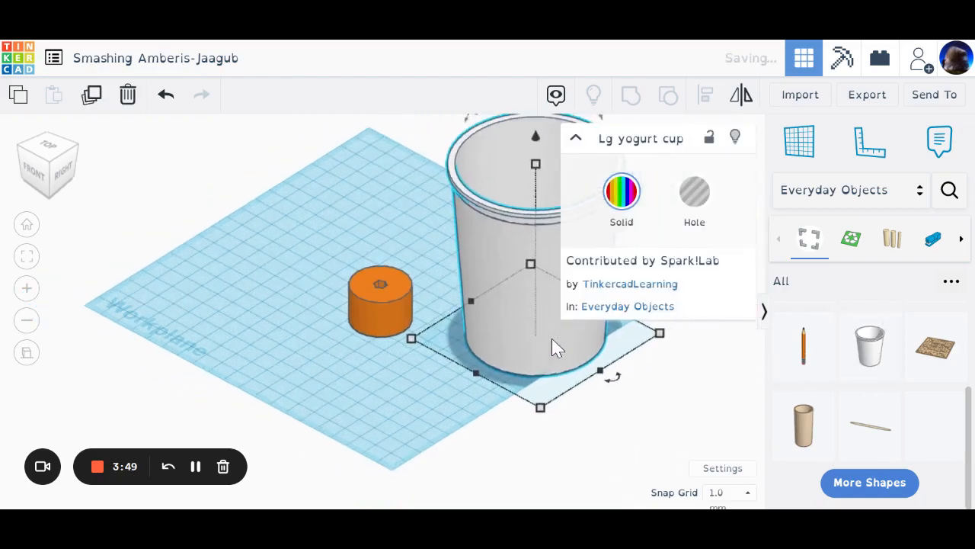
middle_click_drag(310, 337, 29, 352)
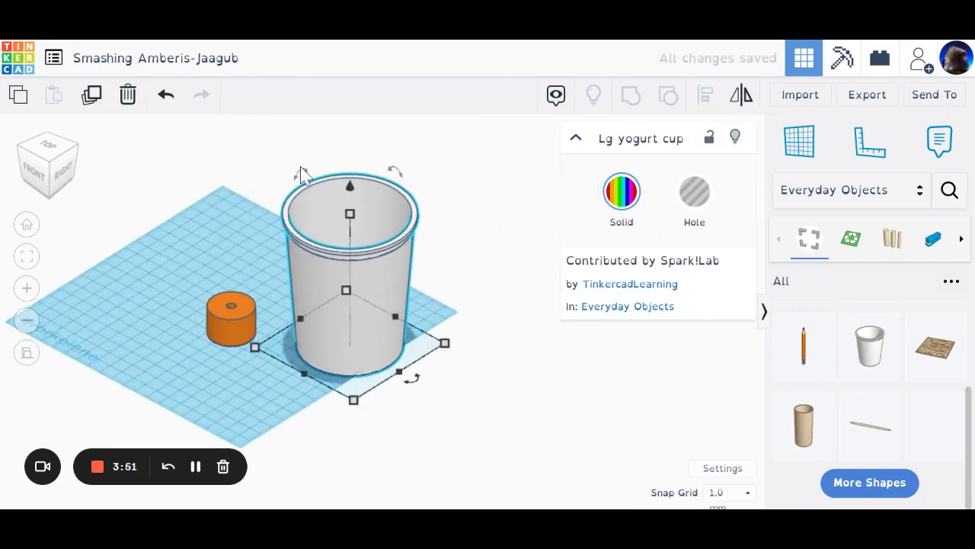
left_click_drag(301, 174, 228, 293)
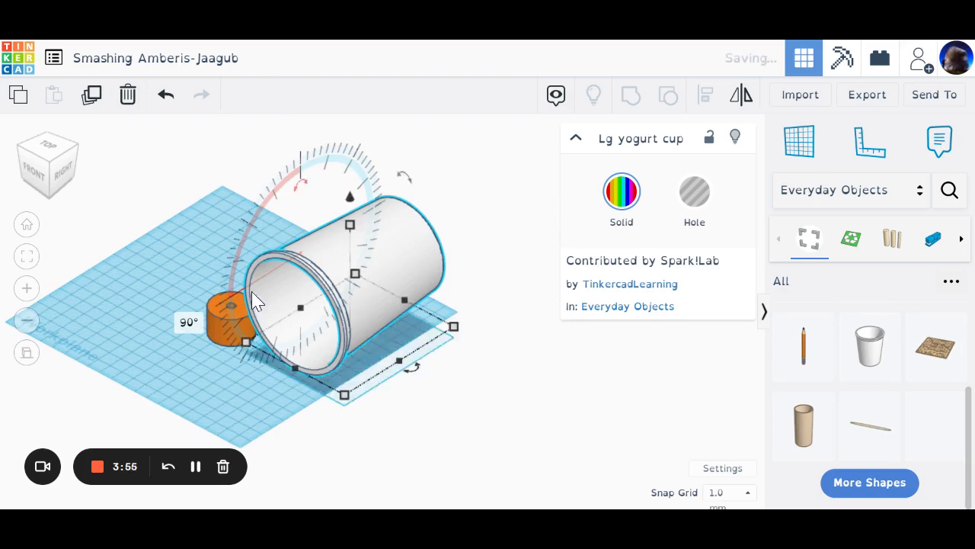
Move the yogurt cup farther from the cylinder and lower it 22 mm.
right_click_drag(348, 359, 375, 319)
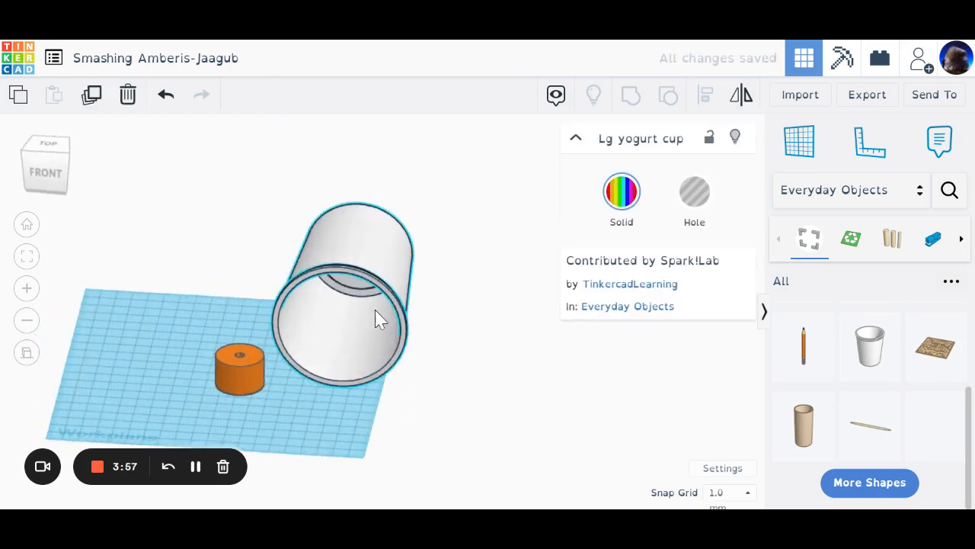
left_click_drag(374, 318, 440, 302)
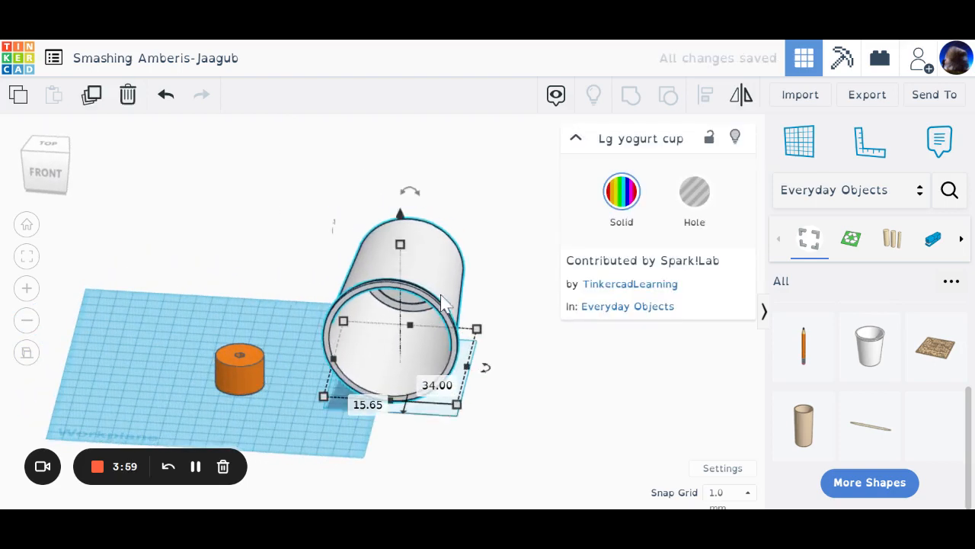
left_click_drag(402, 219, 405, 276)
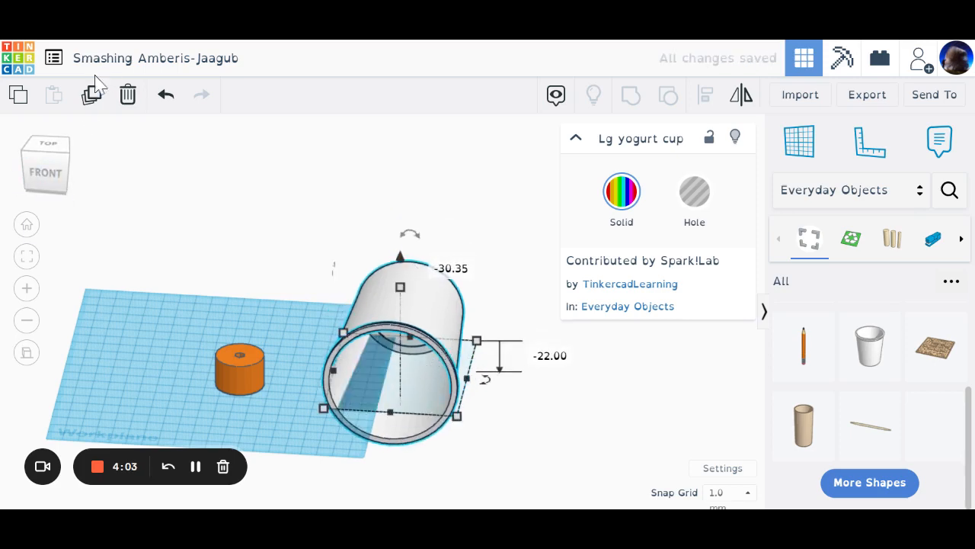
Place a duplicate of the yogurt cup 189 mm away on the cylinder's other side, mirrored to open in the opposite direction.
left_click(93, 98)
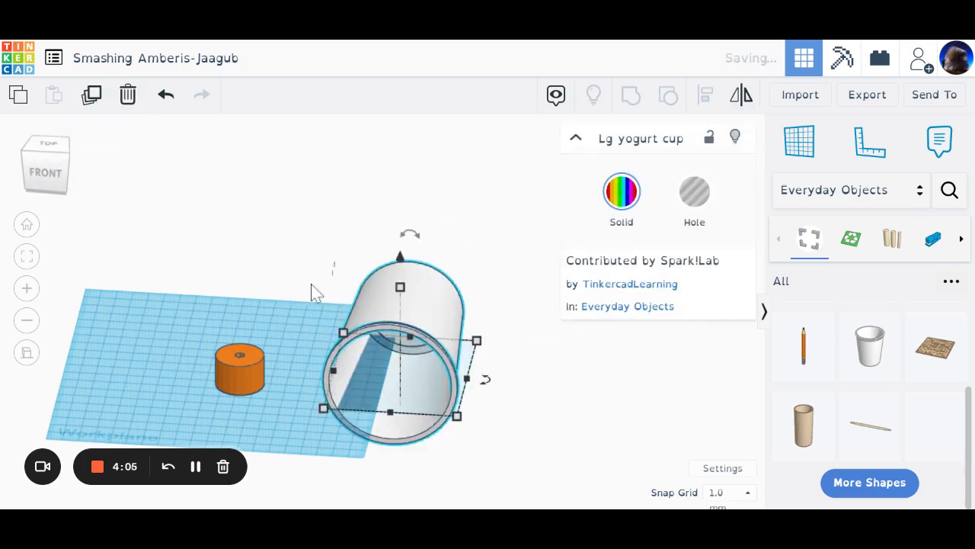
left_click_drag(417, 329, 118, 314)
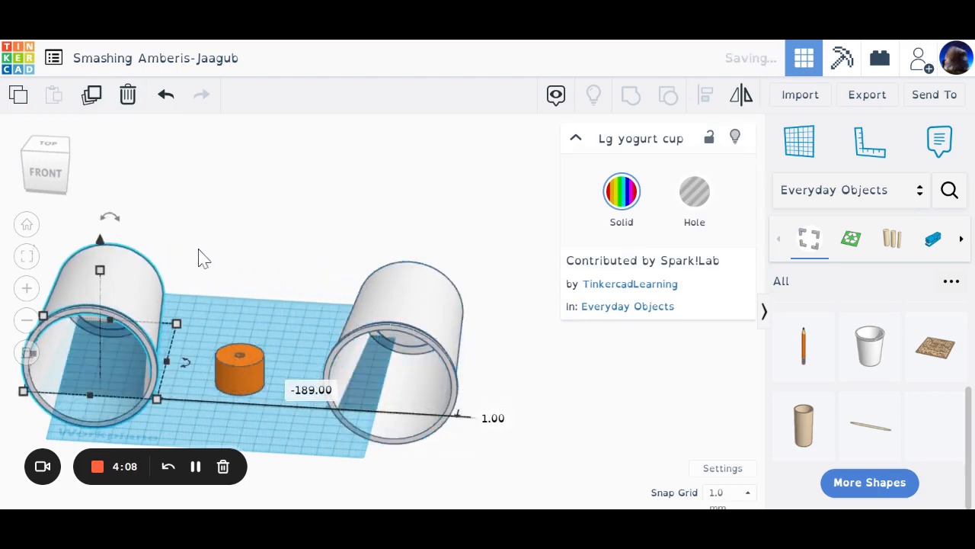
left_click(742, 98)
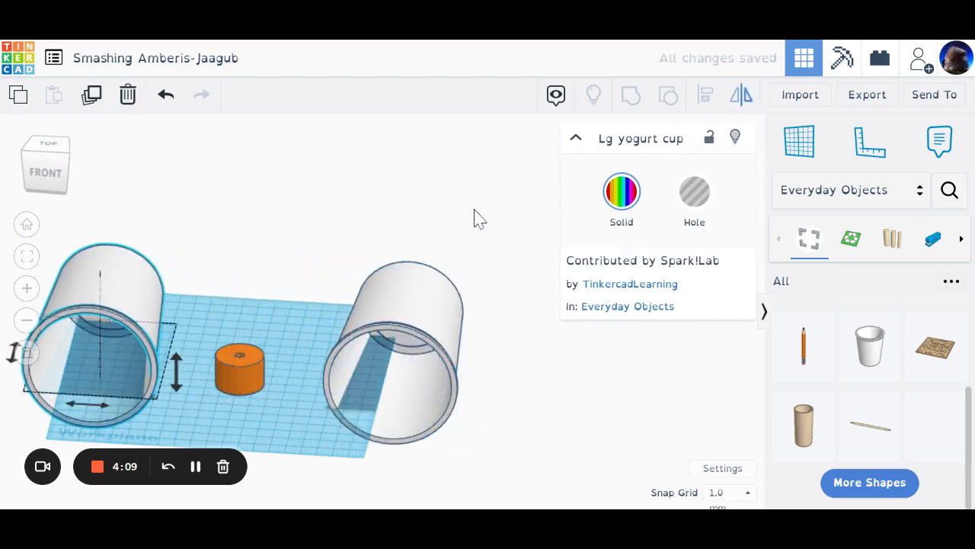
left_click(12, 365)
left_click(334, 276)
right_click_drag(334, 276, 423, 257)
Shift both yogurt cups together along their axes toward the front of the workplane.
left_click(192, 196)
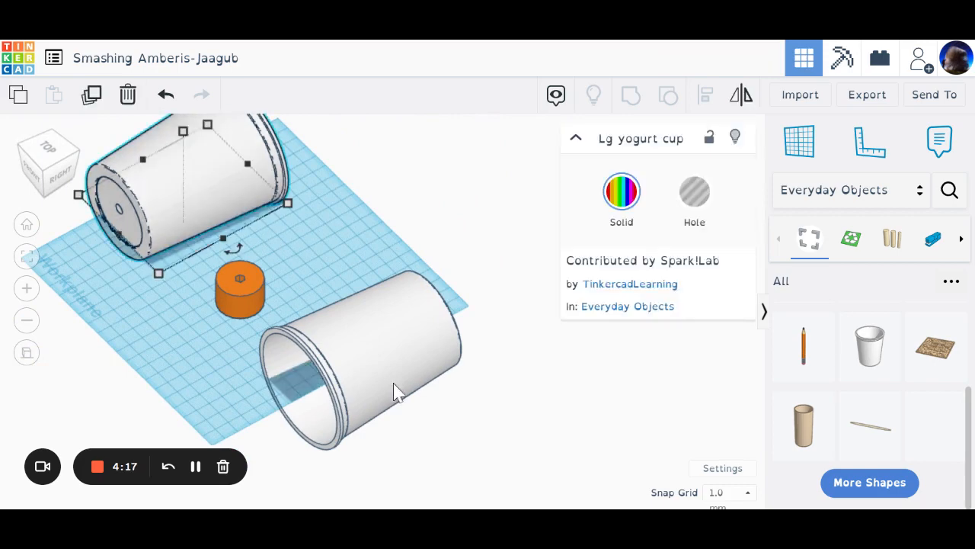
left_click(388, 368, "shift")
key("Left")
key("Left")
key("Left")
key("Left")
key("Left")
key("Left")
key("Left")
key("Left")
key("Left")
key("Left")
key("Left")
key("Left")
key("Left")
key("Left")
key("Left")
key("Left")
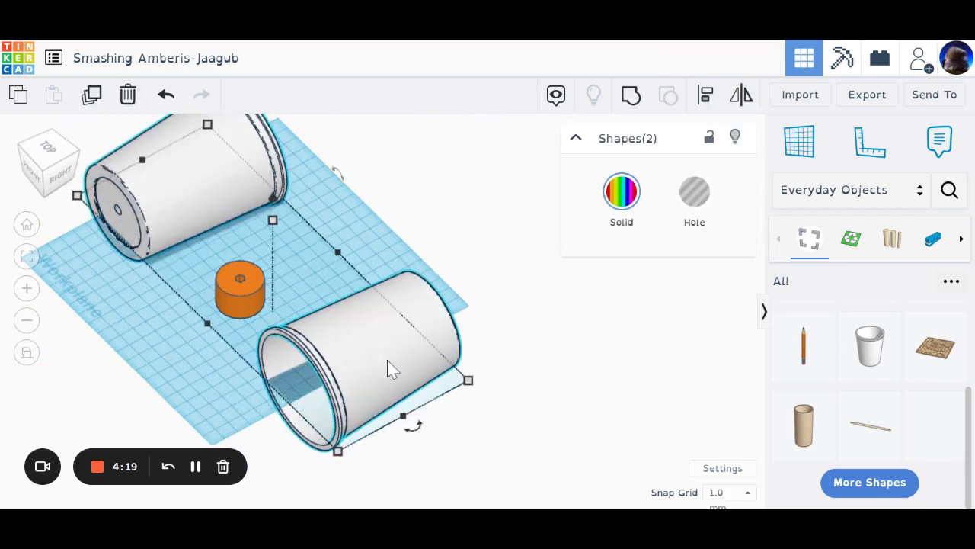
key("Left")
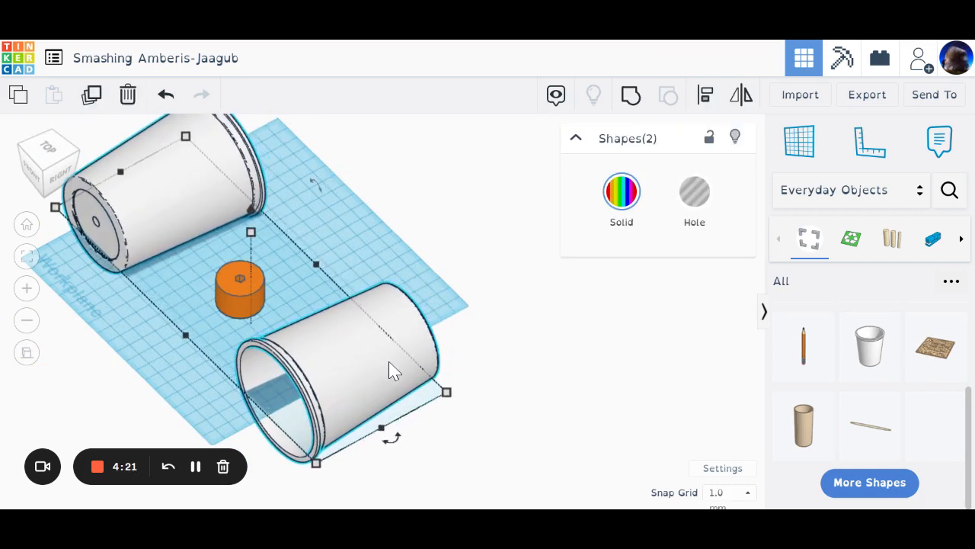
left_click(518, 345)
Place a solid Pencil upright on the workplane behind the cylinder, between the two cups.
scroll(810, 355, "up", 3)
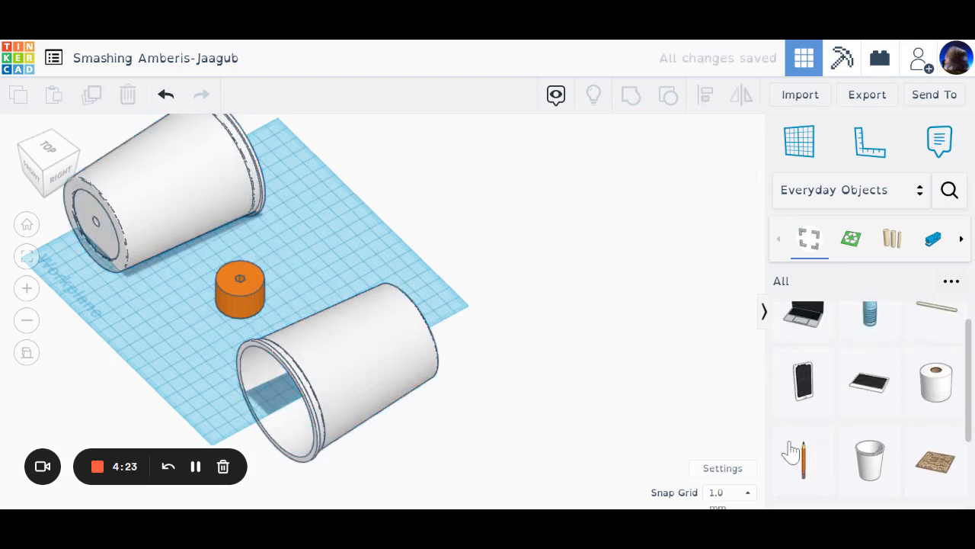
mouse_move(802, 461)
left_mouse_down()
mouse_move(384, 251)
mouse_move(396, 231)
left_mouse_up()
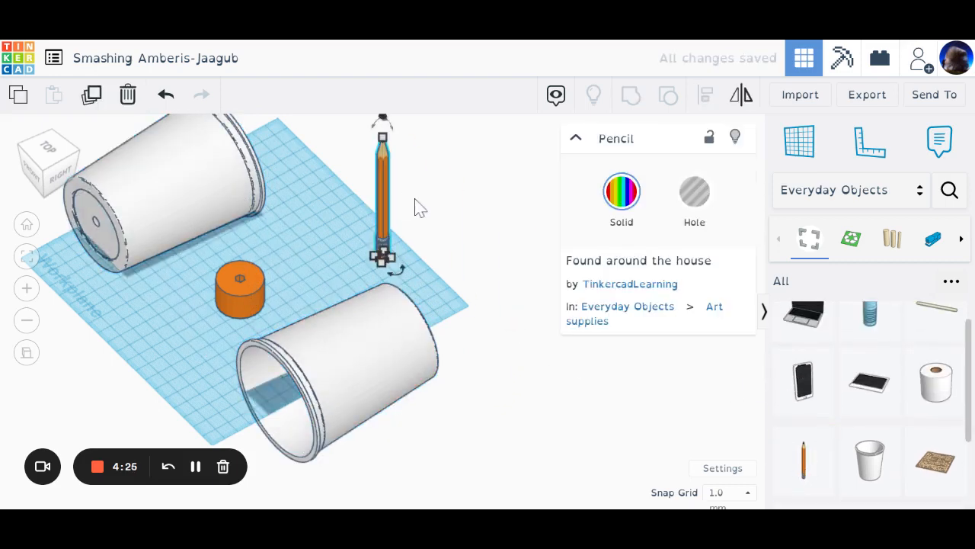
right_click_drag(416, 206, 374, 265)
mouse_move(385, 203)
left_mouse_down()
mouse_move(359, 175)
mouse_move(328, 253)
mouse_move(327, 201)
mouse_move(300, 261)
left_mouse_up()
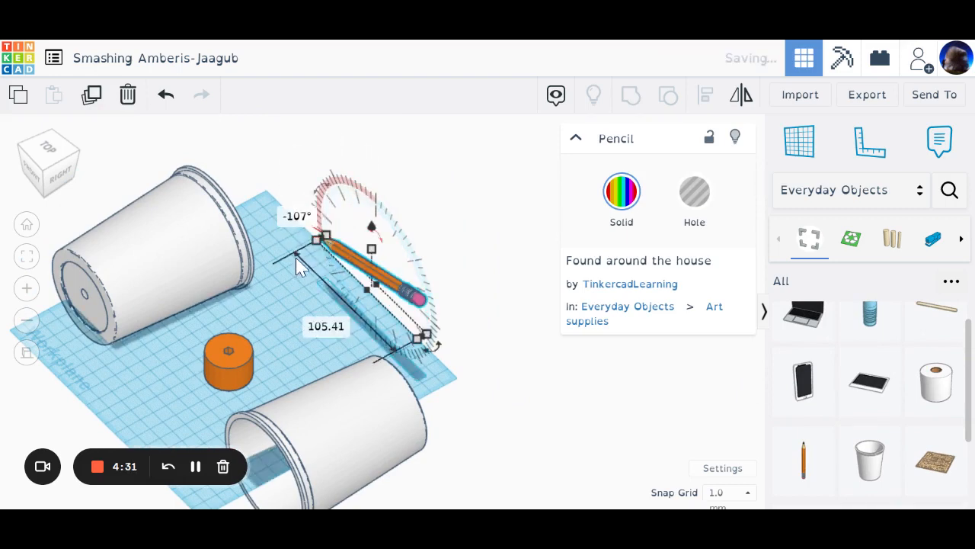
right_click_drag(303, 267, 543, 291)
scroll(389, 331, "up", 3)
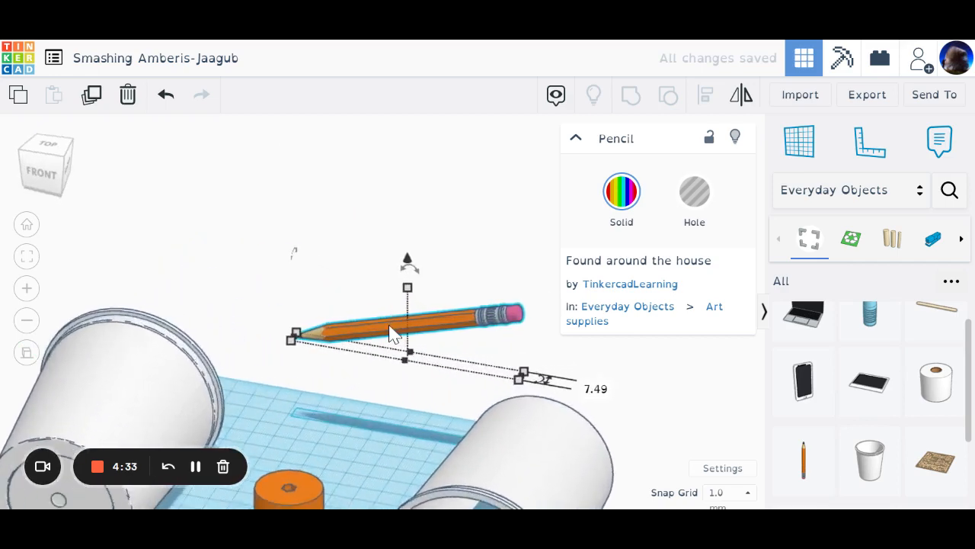
key("ctrl+z")
Rotate the pencil to lie horizontally, running in the direction from one cup to the other.
mouse_move(411, 194)
left_mouse_down()
mouse_move(300, 287)
mouse_move(293, 306)
left_mouse_up()
scroll(413, 391, "down", 5)
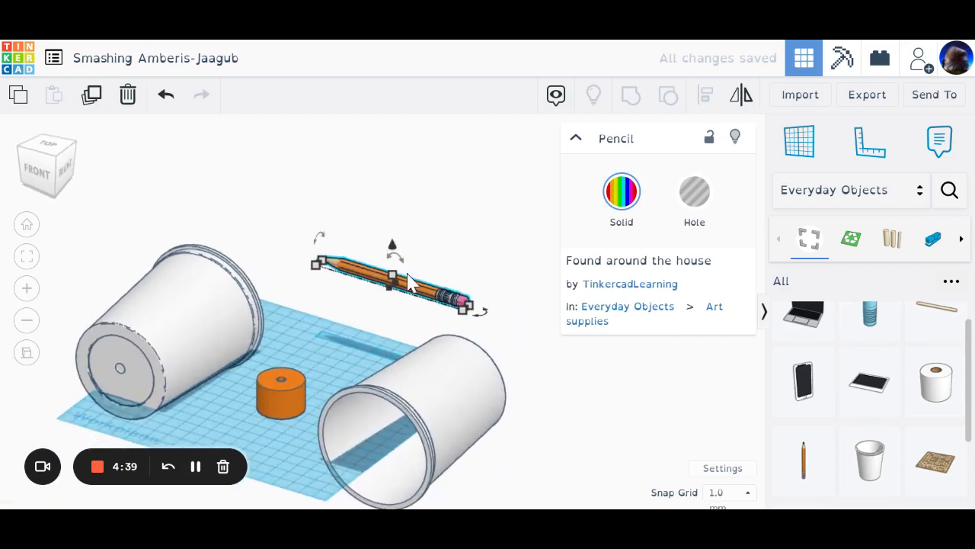
Move the horizontal pencil forward and centre it above the cylinder, between the two cups.
mouse_move(418, 294)
left_mouse_down()
mouse_move(272, 390)
mouse_move(283, 388)
mouse_move(288, 367)
mouse_move(313, 375)
left_mouse_up()
right_click_drag(313, 374, 173, 319)
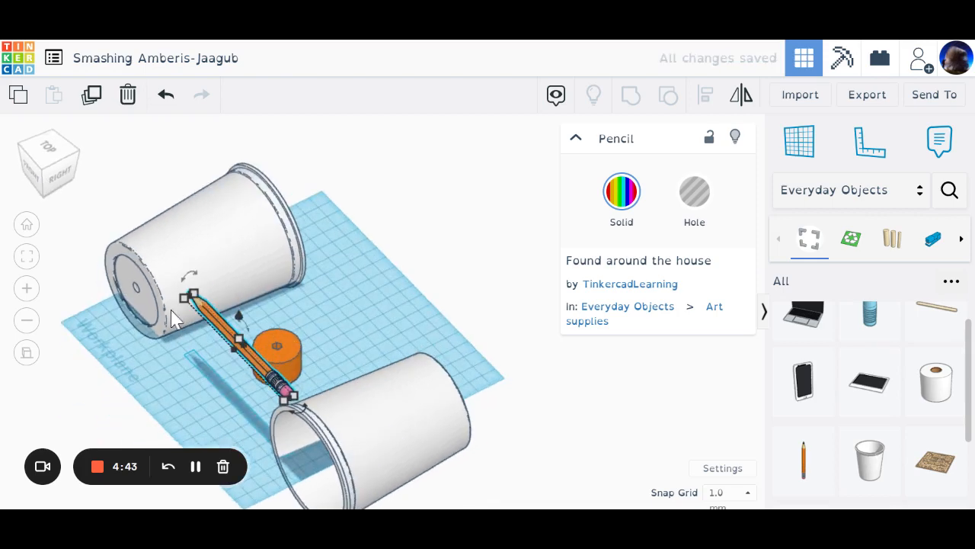
left_click(55, 160)
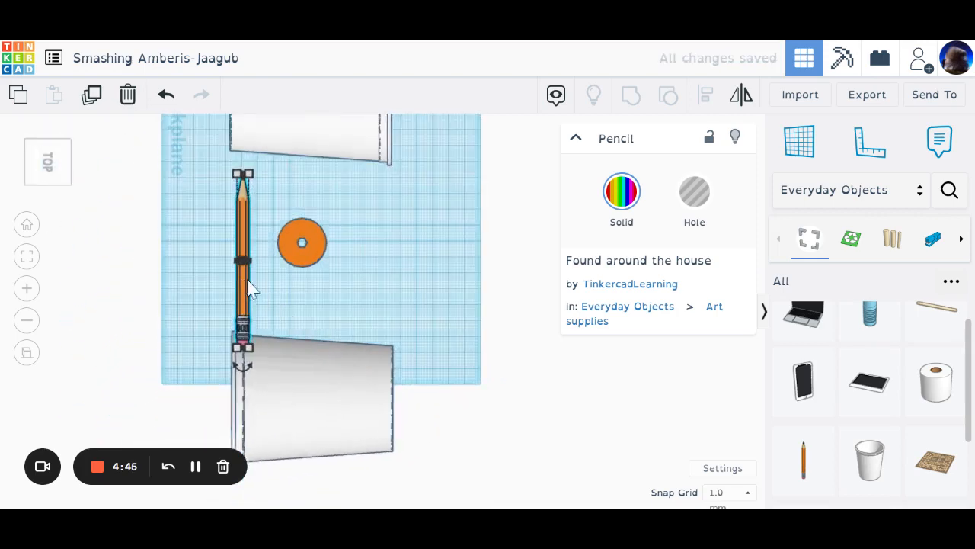
left_click_drag(252, 288, 304, 281)
mouse_move(259, 282)
right_mouse_down()
mouse_move(333, 251)
mouse_move(293, 324)
right_mouse_up()
left_click_drag(293, 323, 249, 373)
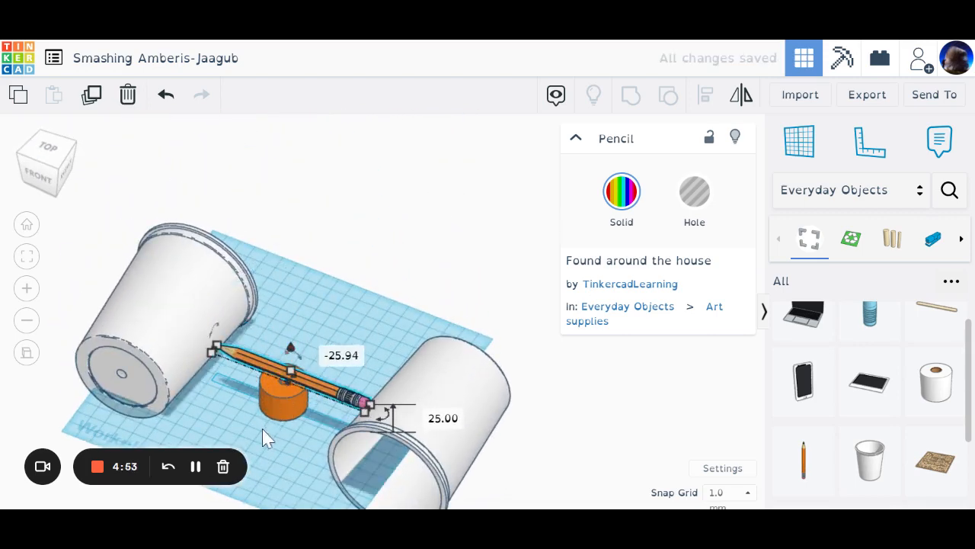
Slide the pencil lengthwise so its eraser end reaches into the nearest cup and its tip stays over the cylinder.
mouse_move(262, 431)
right_mouse_down()
mouse_move(407, 246)
mouse_move(356, 217)
mouse_move(305, 322)
mouse_move(279, 266)
right_mouse_up()
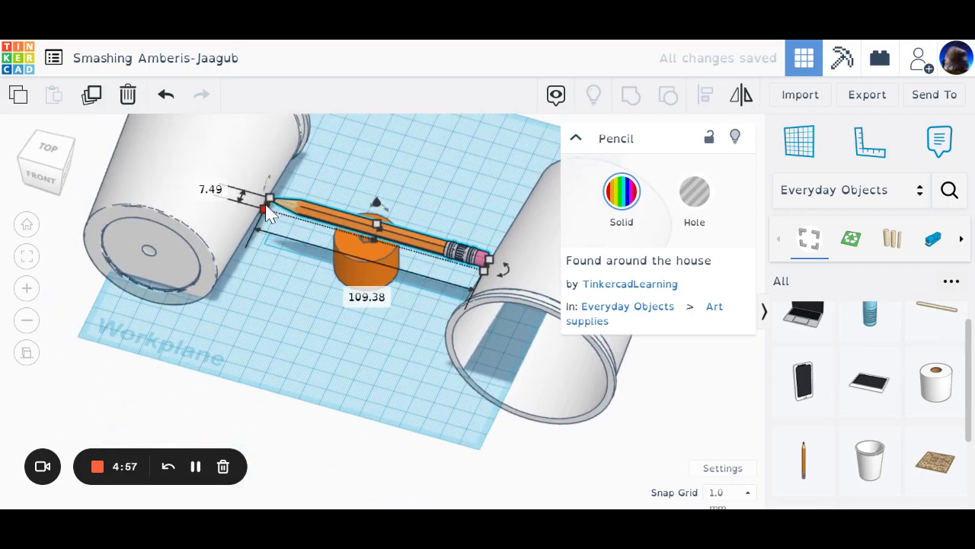
scroll(268, 213, "up", 5)
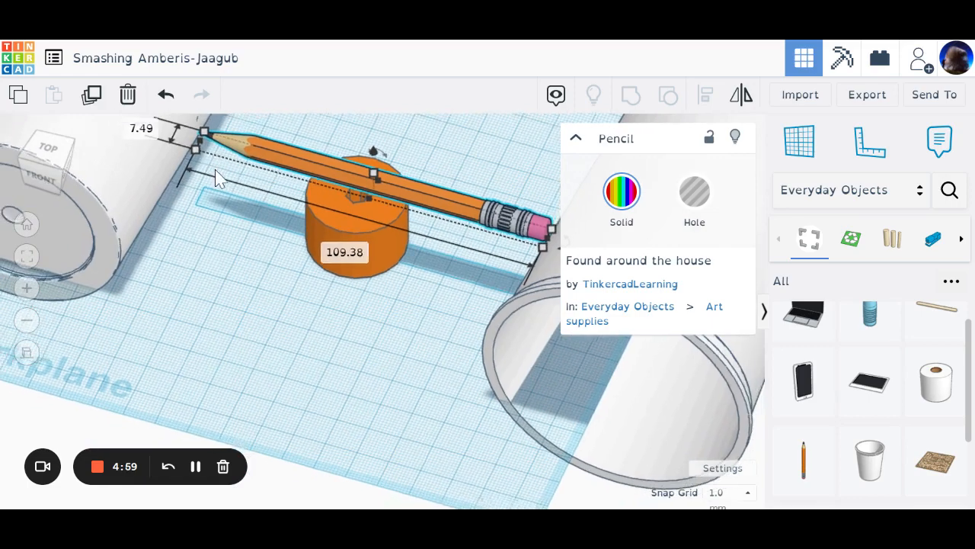
scroll(370, 261, "down", 4)
left_click_drag(332, 218, 391, 239)
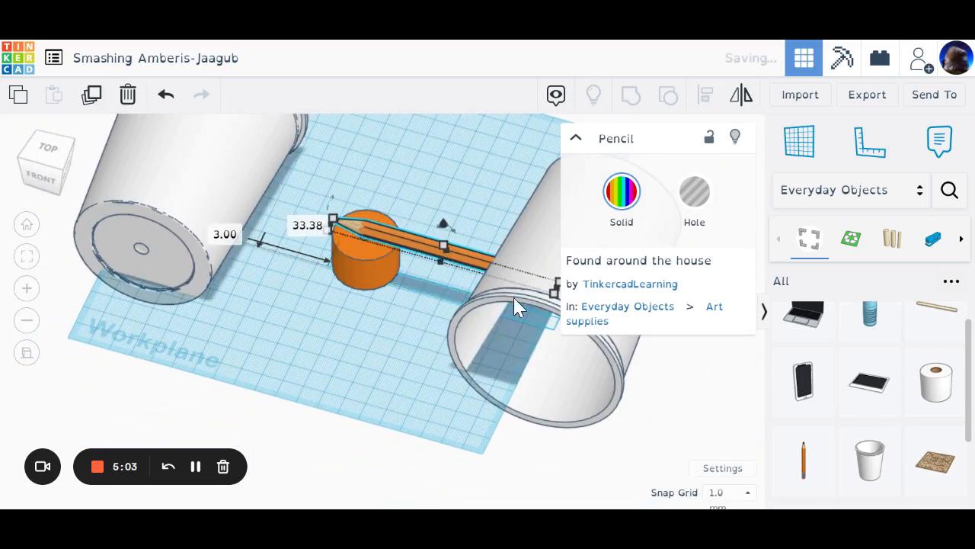
Duplicate the pencil and move the copy toward the other cup, so its tip end reaches inside that cup.
left_click(92, 95)
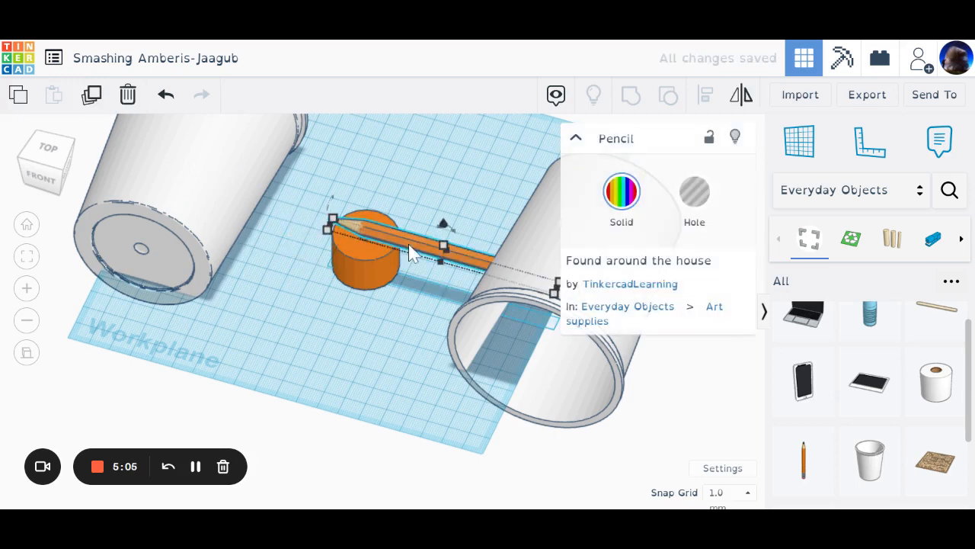
mouse_move(410, 254)
left_mouse_down()
mouse_move(272, 202)
mouse_move(291, 221)
mouse_move(301, 207)
left_mouse_up()
left_click(391, 399)
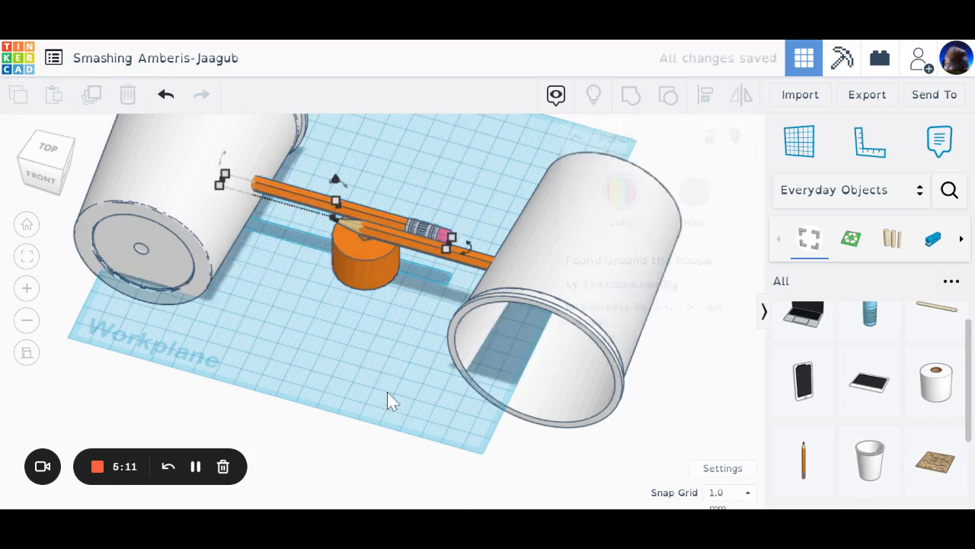
Delete both yogurt cups and both pencils, keeping only the cylinder with the hexagonal hole.
mouse_move(392, 399)
right_mouse_down()
mouse_move(349, 403)
mouse_move(374, 359)
mouse_move(583, 292)
mouse_move(612, 315)
mouse_move(344, 294)
mouse_move(432, 356)
mouse_move(553, 373)
mouse_move(608, 366)
mouse_move(492, 333)
mouse_move(394, 341)
right_mouse_up()
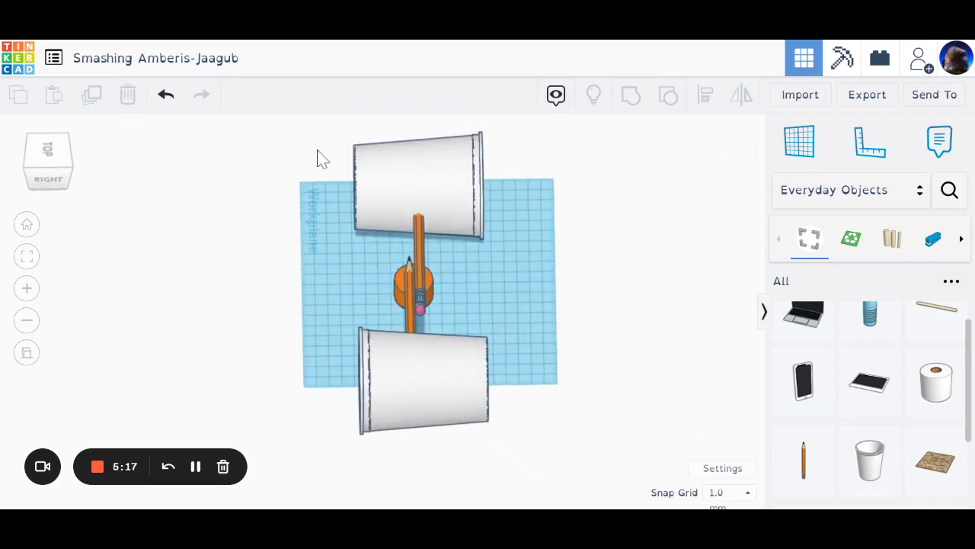
left_click_drag(534, 245, 511, 249)
key("Delete")
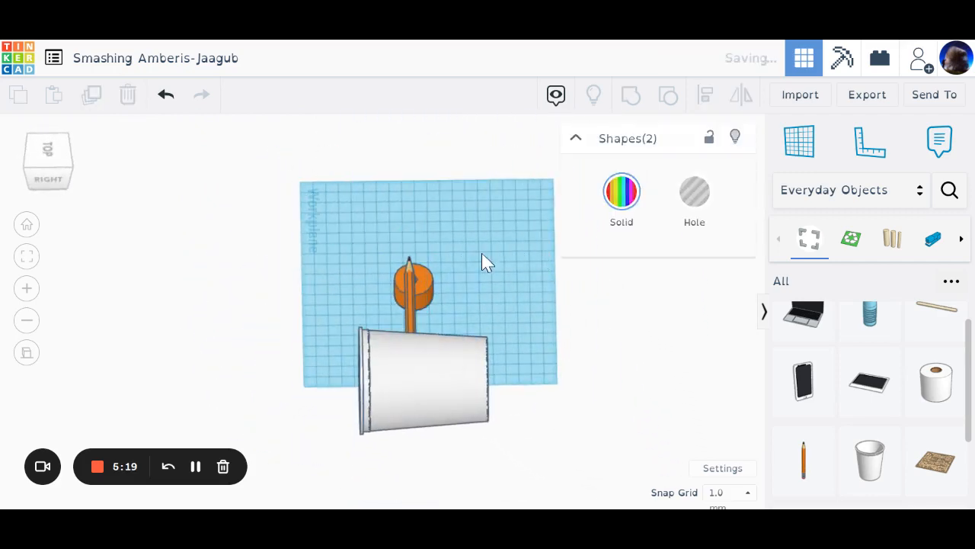
left_click_drag(499, 386, 579, 449)
key("Delete")
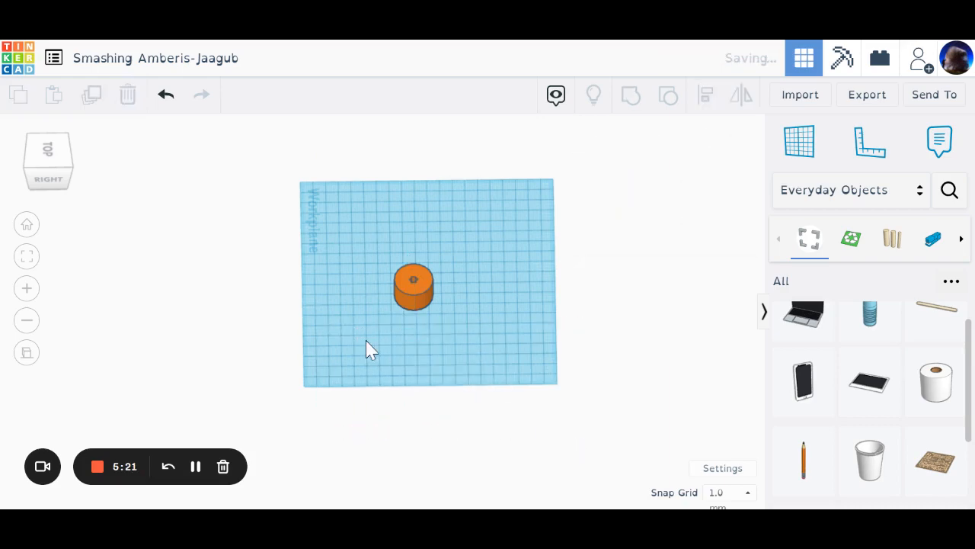
Place a solid red Box from the Basic Shapes on the workplane beside the cylinder.
scroll(481, 253, "up", 3)
right_click_drag(424, 315, 434, 348)
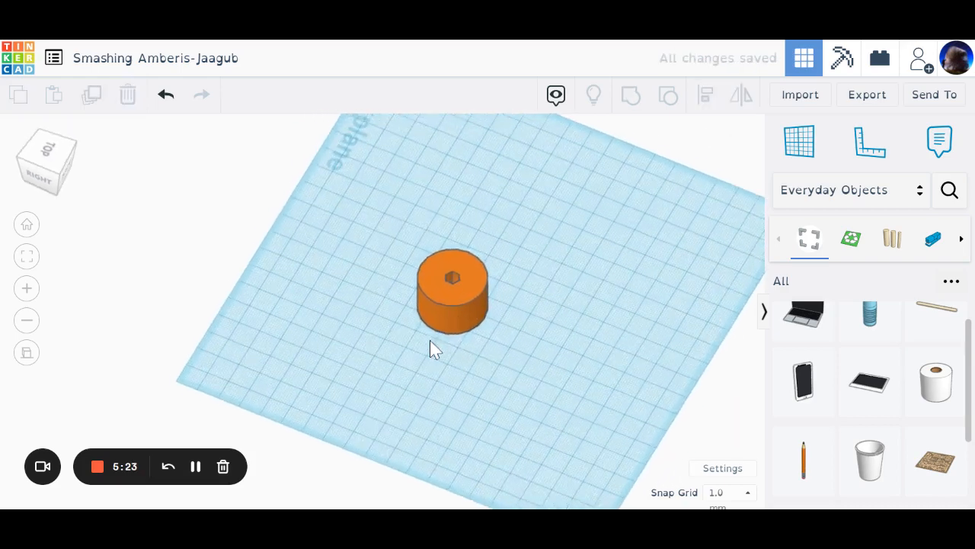
scroll(529, 323, "up", 3)
middle_click_drag(468, 311, 441, 333)
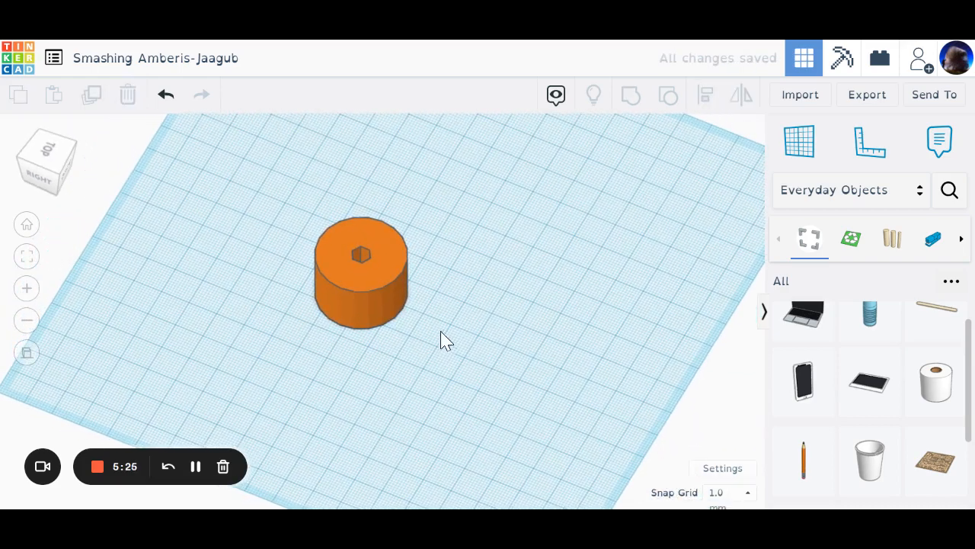
left_click(892, 195)
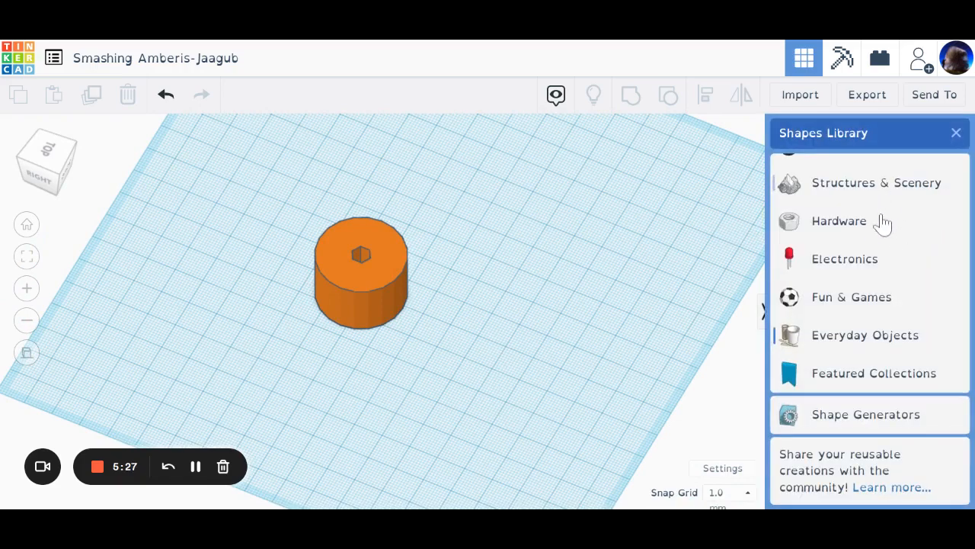
scroll(896, 272, "up", 5)
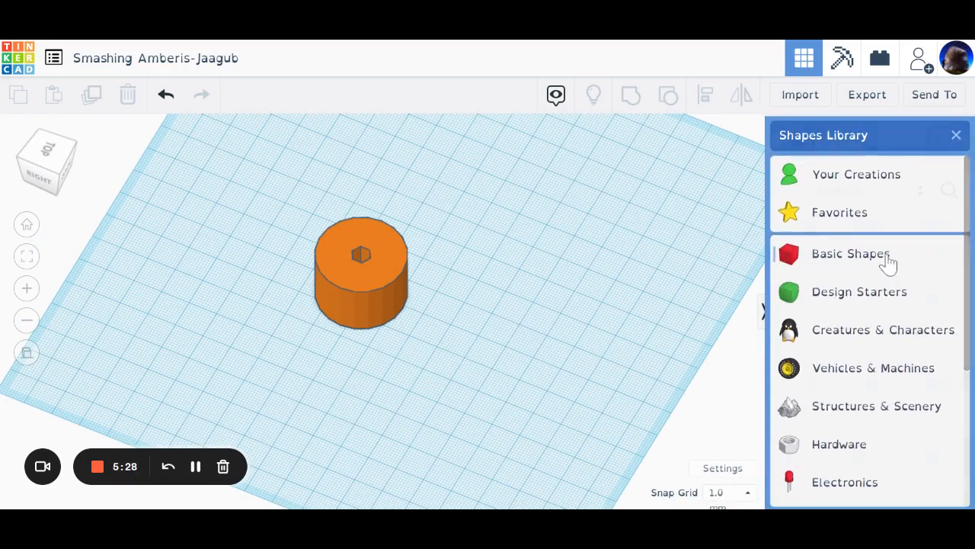
left_click(888, 263)
scroll(899, 307, "up", 1)
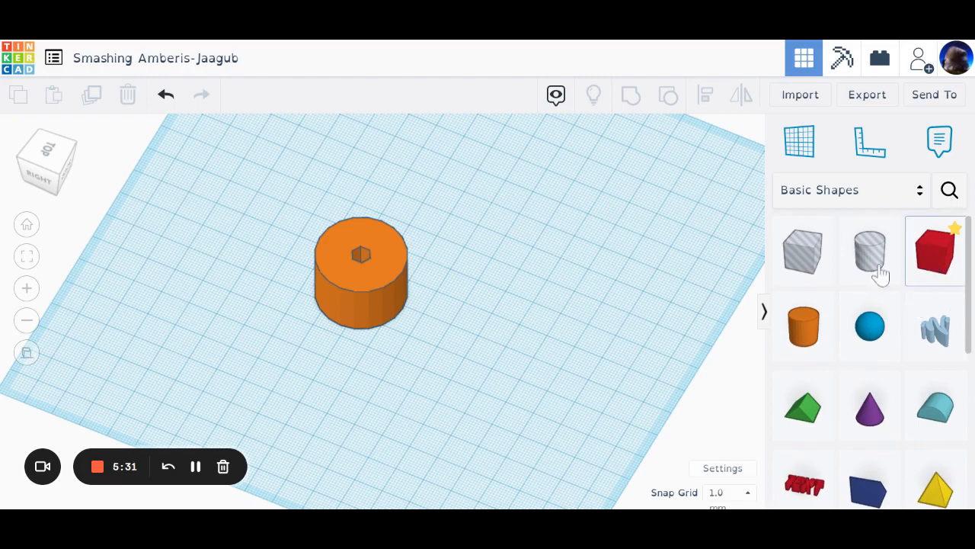
left_click_drag(935, 252, 492, 340)
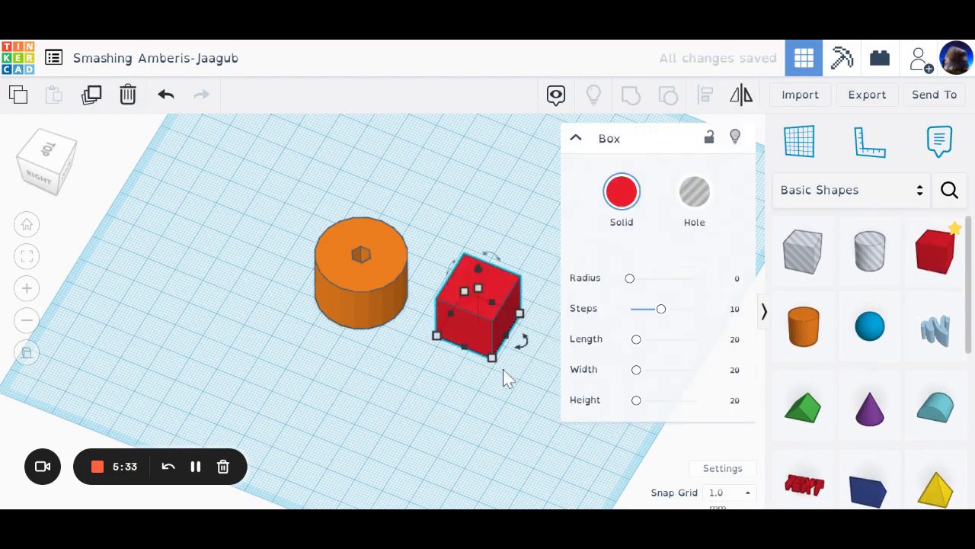
Resize the box into a thin blade 85 mm long and 1 mm thick, and tilt it about its long axis.
middle_click_drag(503, 377, 210, 339)
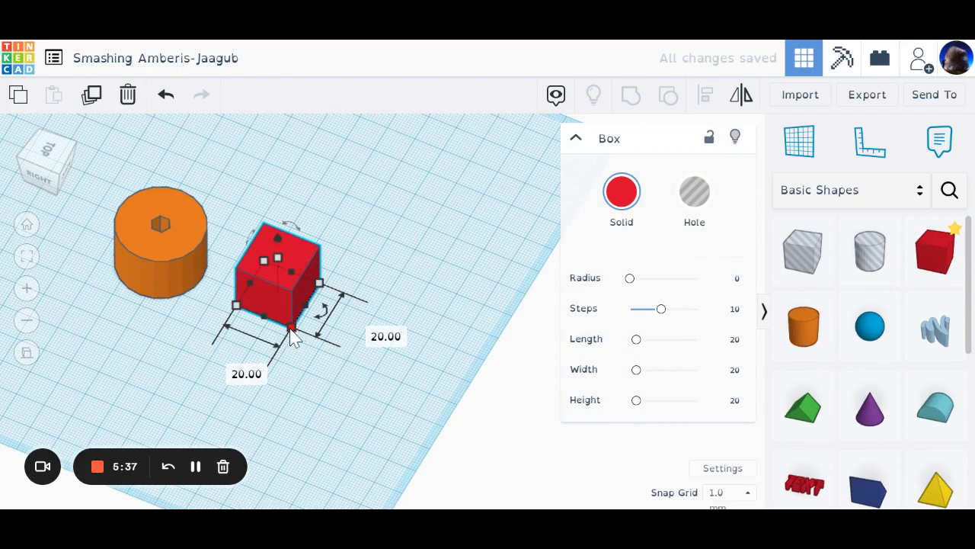
left_click_drag(294, 337, 497, 368)
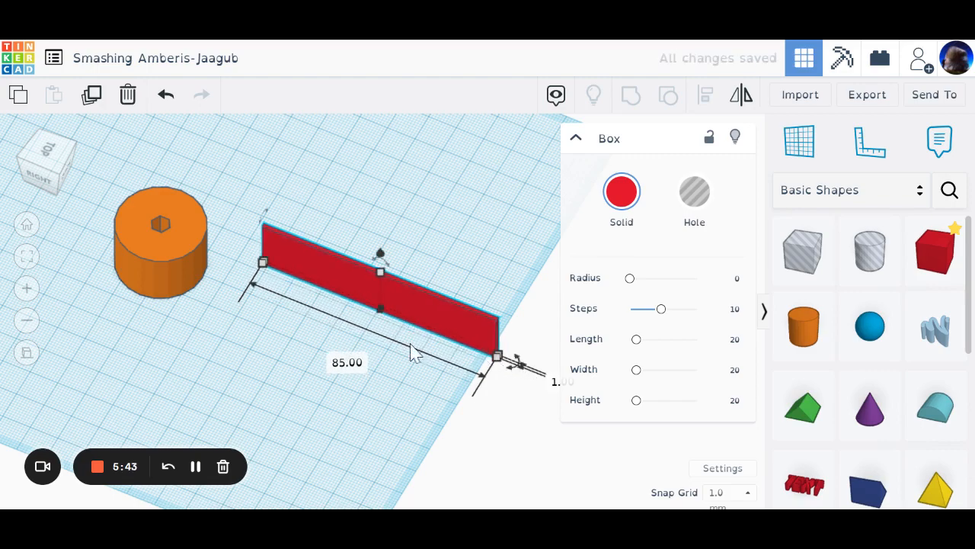
right_click_drag(412, 353, 240, 358)
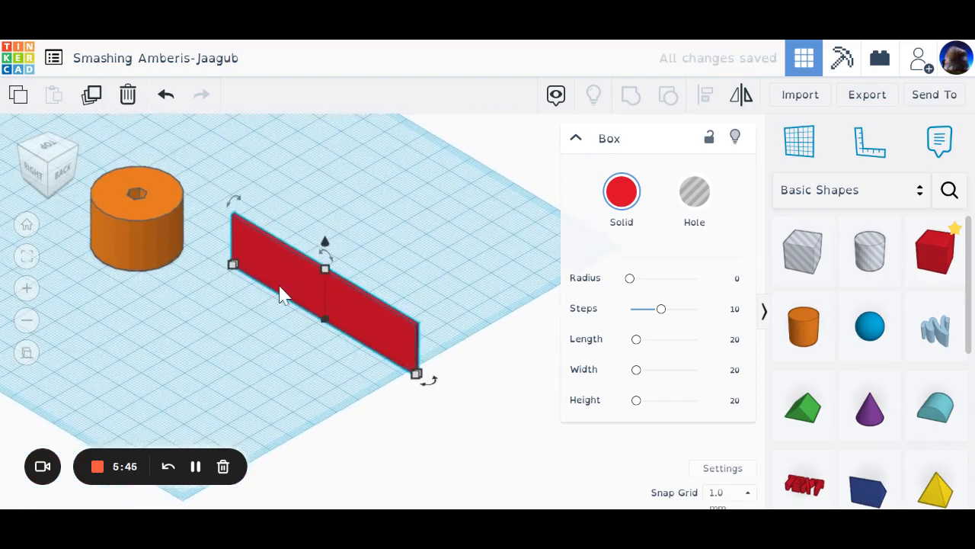
mouse_move(248, 210)
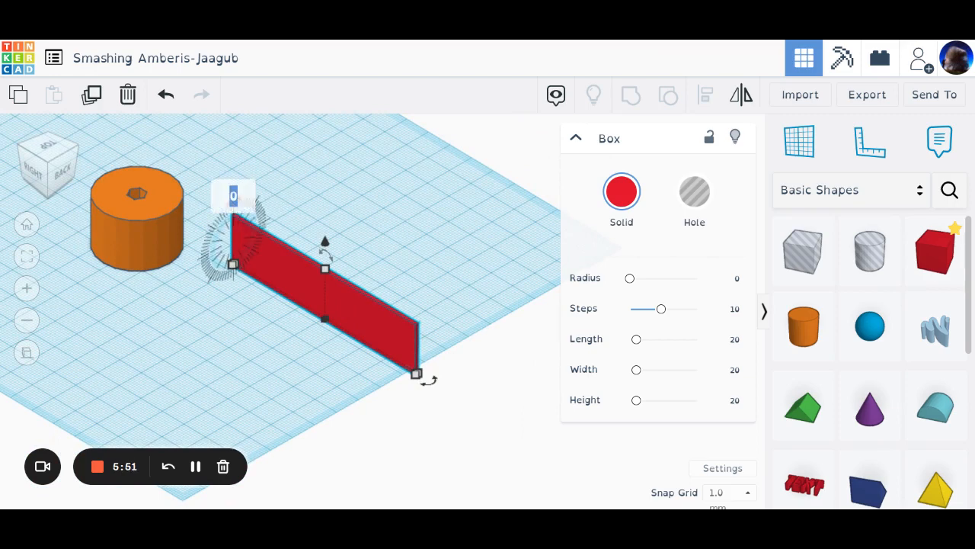
key("Return")
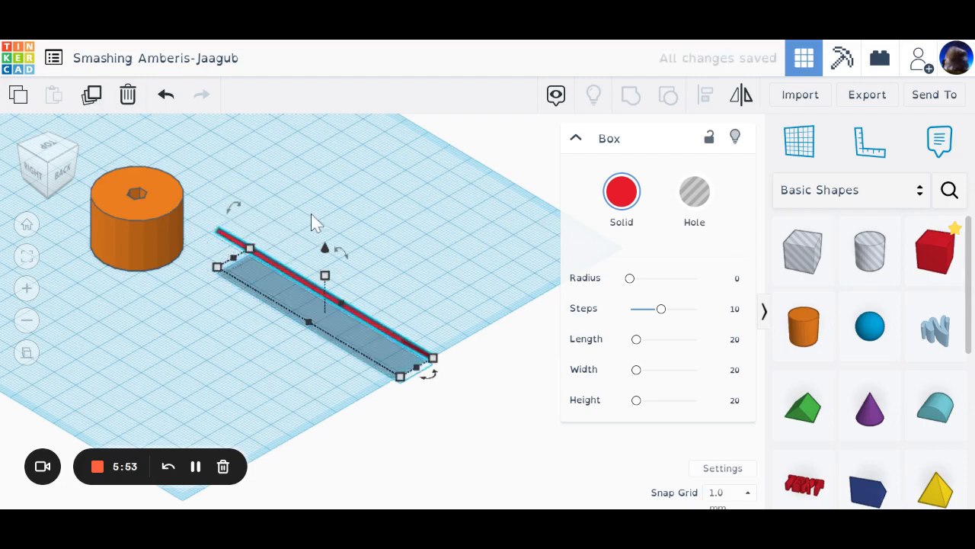
left_click(377, 230)
right_click_drag(346, 273, 370, 309)
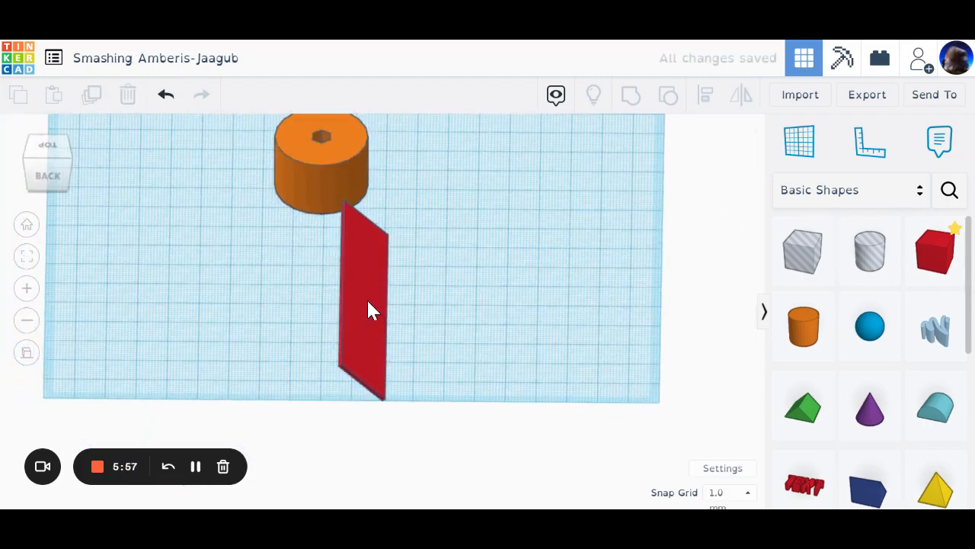
Move the tilted blade sideways and toward the cylinder so it points lengthwise at the cylinder's side.
left_click(327, 297)
left_click_drag(335, 292, 322, 285)
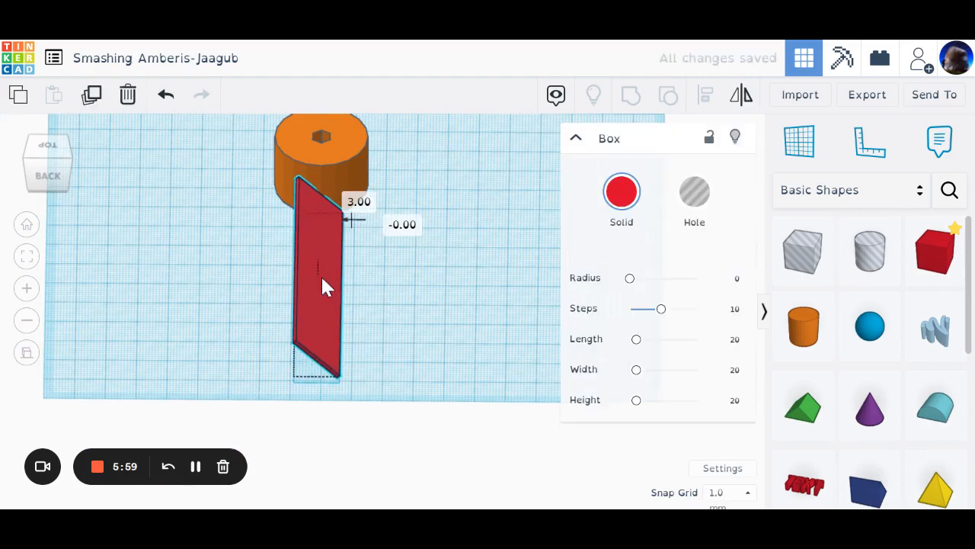
left_click(374, 228)
right_click_drag(384, 235, 363, 318)
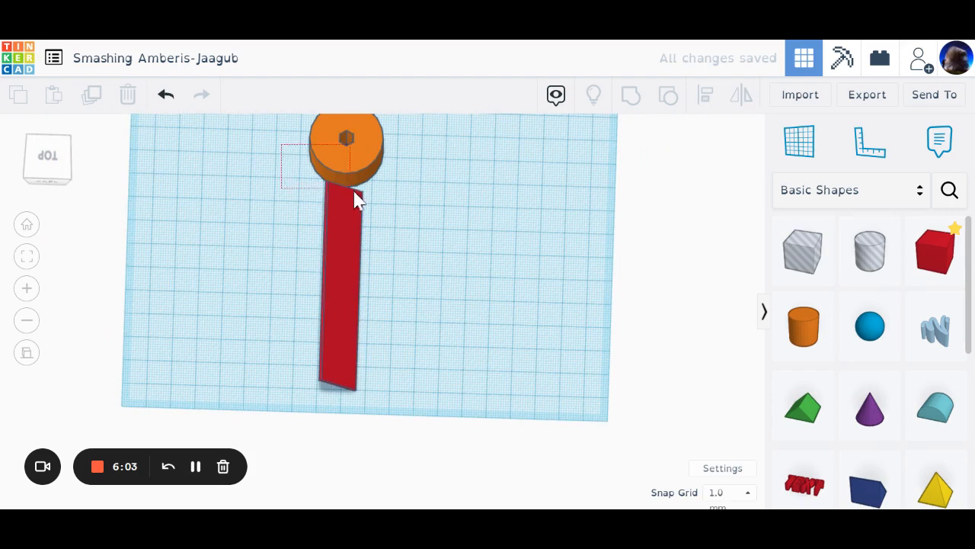
Align the blade and the cylinder on a common centre line across the blade's width.
left_click_drag(419, 235, 421, 238)
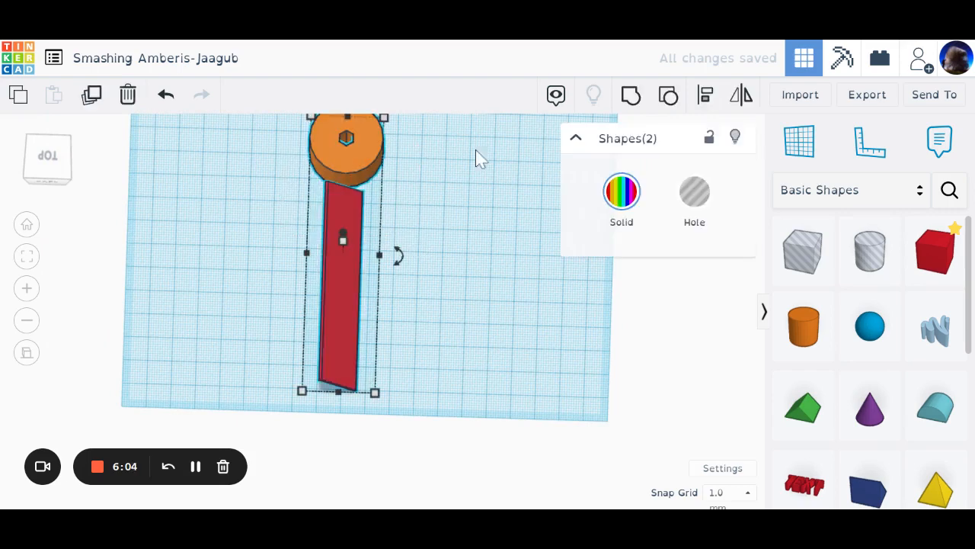
left_click(707, 95)
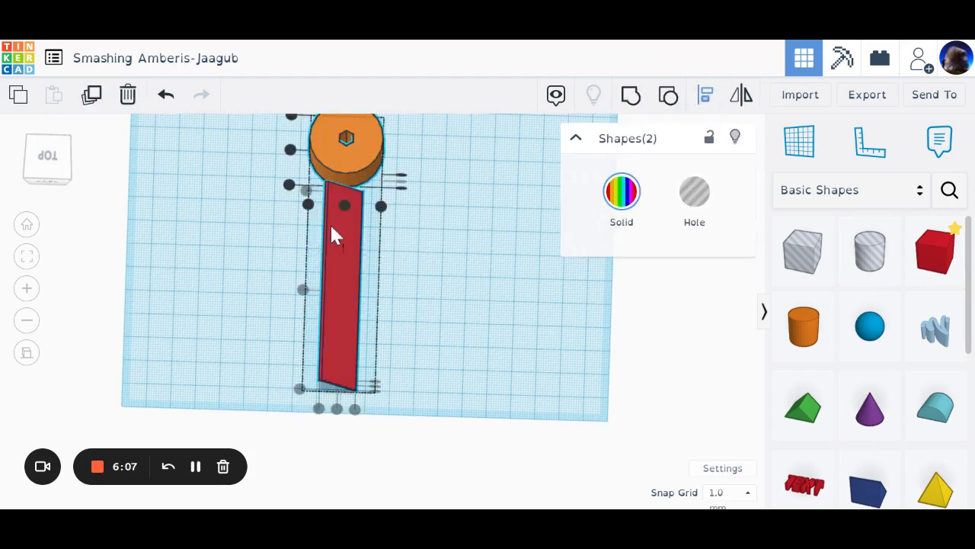
left_click(344, 205)
left_click(457, 287)
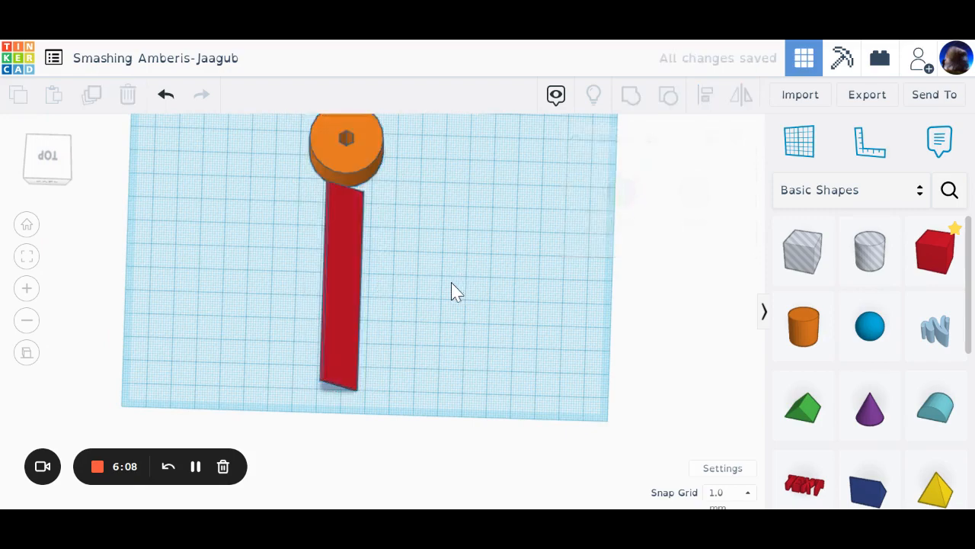
Nudge the blade lengthwise toward the cylinder until its inner end sinks into the cylinder's wall.
right_click_drag(451, 289, 343, 292)
left_click(344, 289)
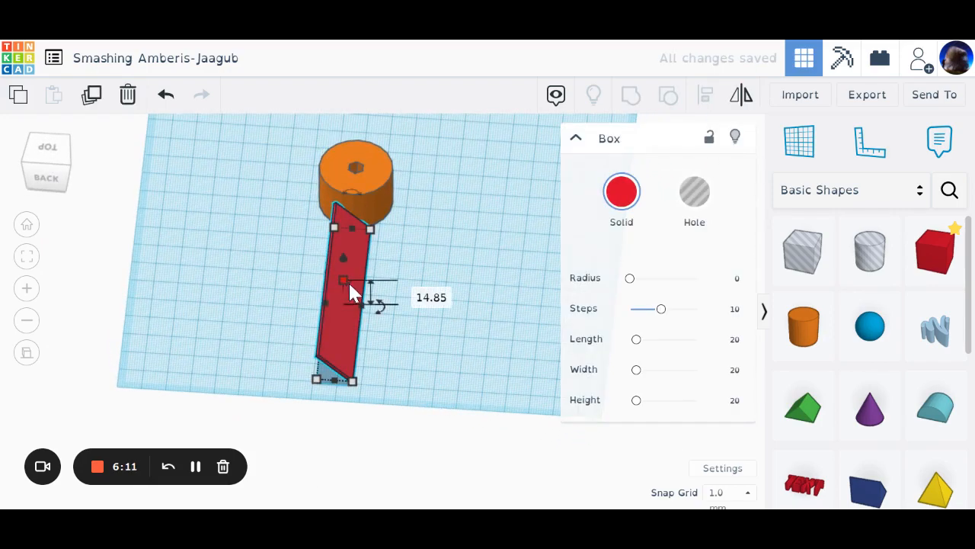
key("Up")
key("Up")
key("Up")
key("Up")
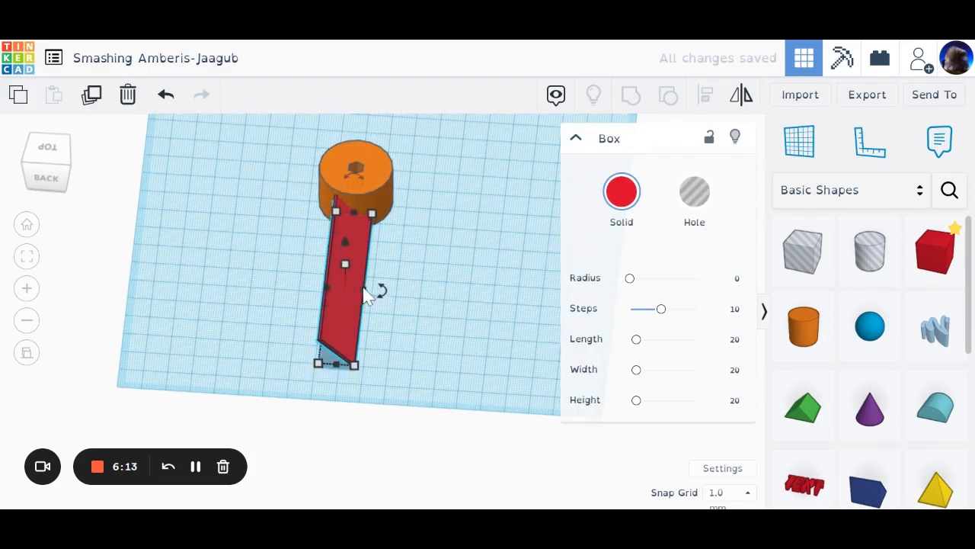
right_click_drag(366, 296, 445, 378)
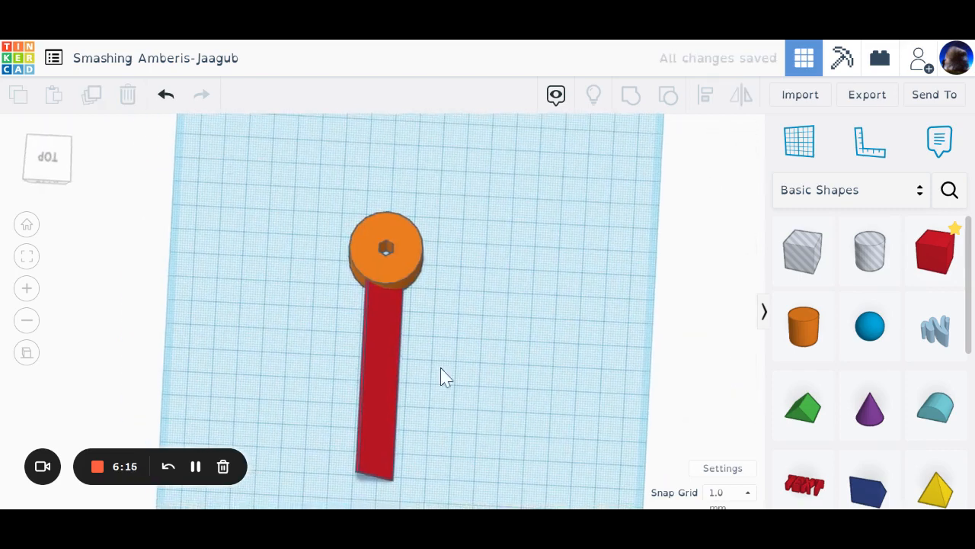
Duplicate the blade and shift the copy lengthwise to the opposite side of the cylinder, overlapping its wall.
left_click(395, 421)
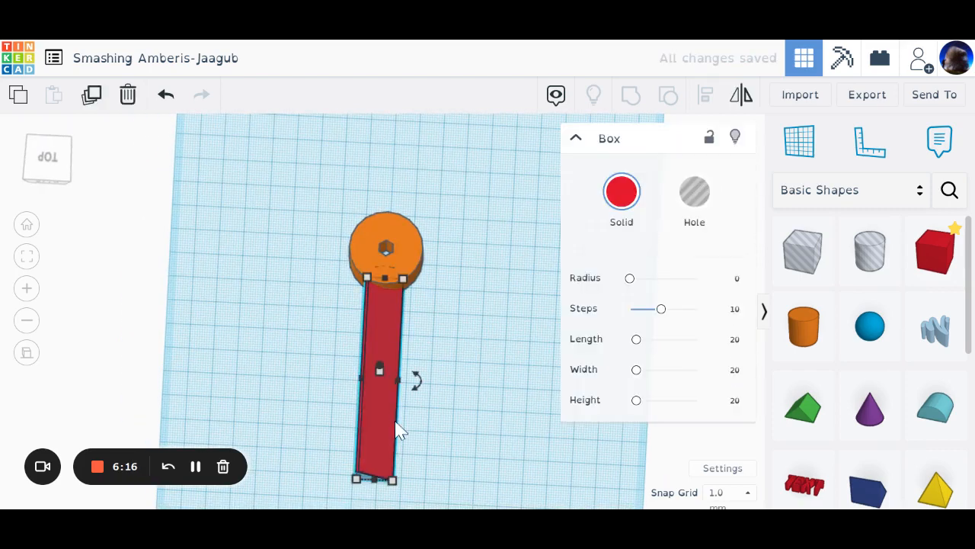
left_click(91, 101)
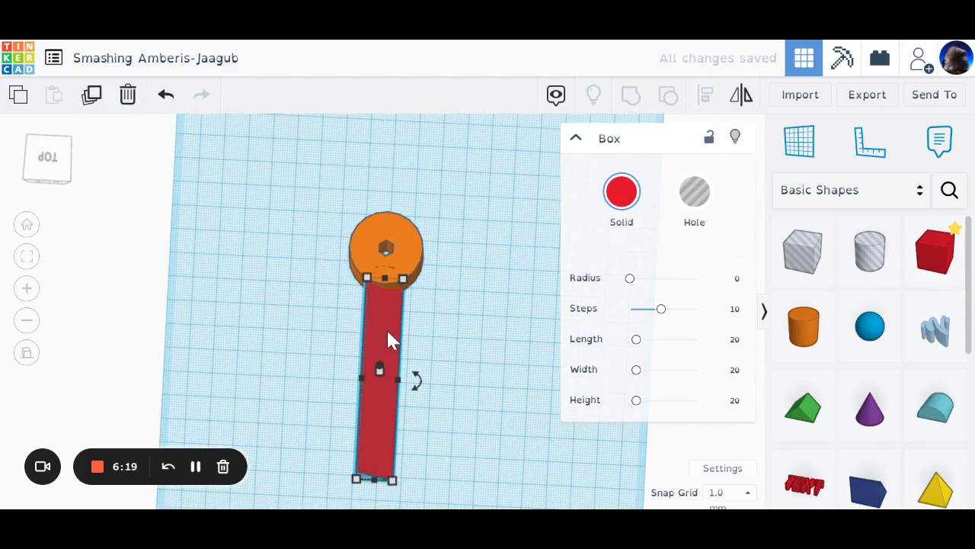
key("Up")
key("Up")
key("Up")
key("Up")
key("Up")
key("Up")
key("Up")
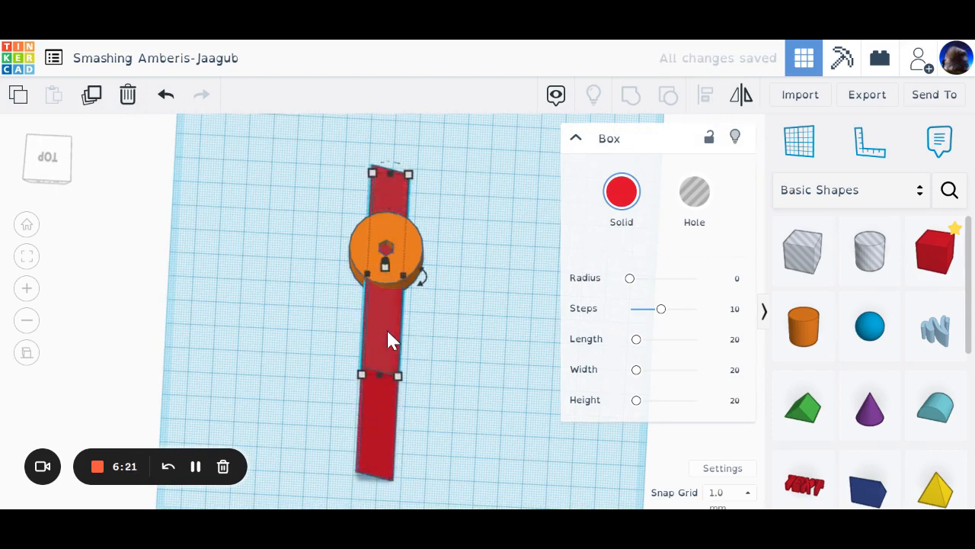
key("Up")
key("Up")
key("Up")
key("Up")
key("Up")
key("Up")
key("Up")
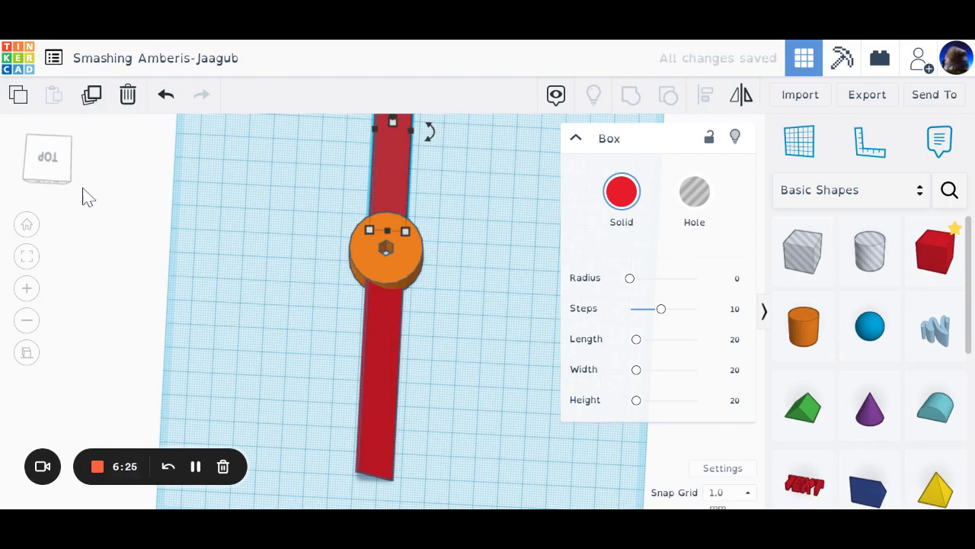
Mirror one of the two blades across its width so it tilts the opposite way to the other blade.
left_click(55, 167)
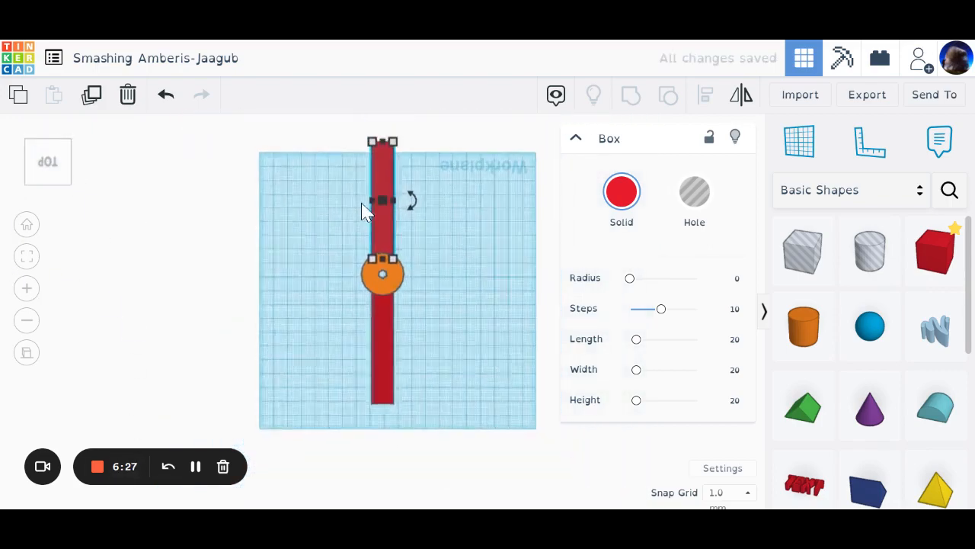
left_click(433, 358)
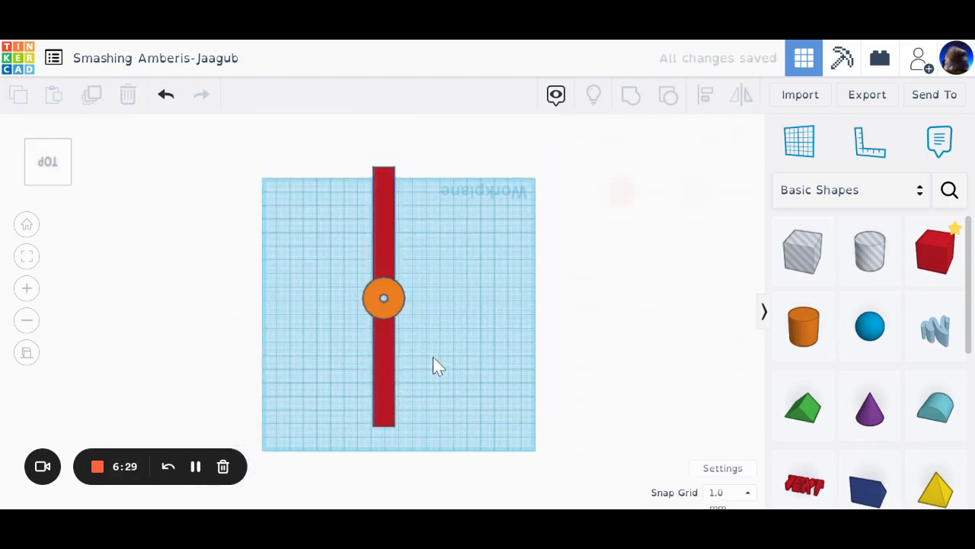
right_click_drag(483, 364, 503, 367)
left_click(424, 372)
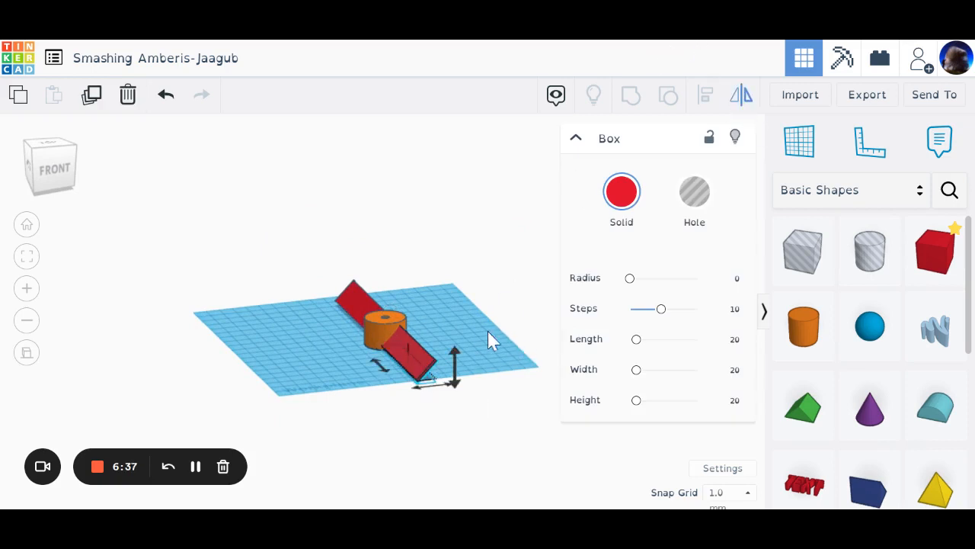
left_click(416, 387)
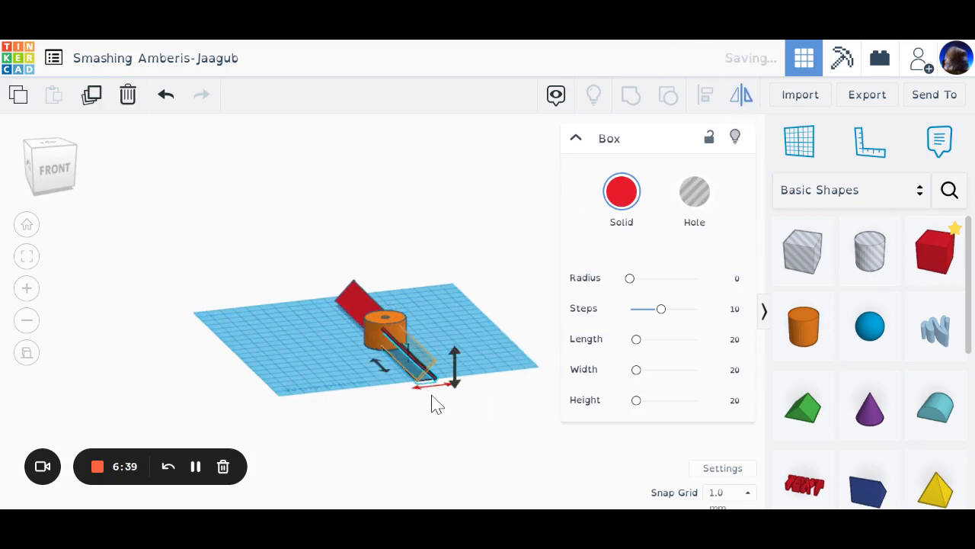
left_click(433, 414)
right_click_drag(433, 414, 369, 369)
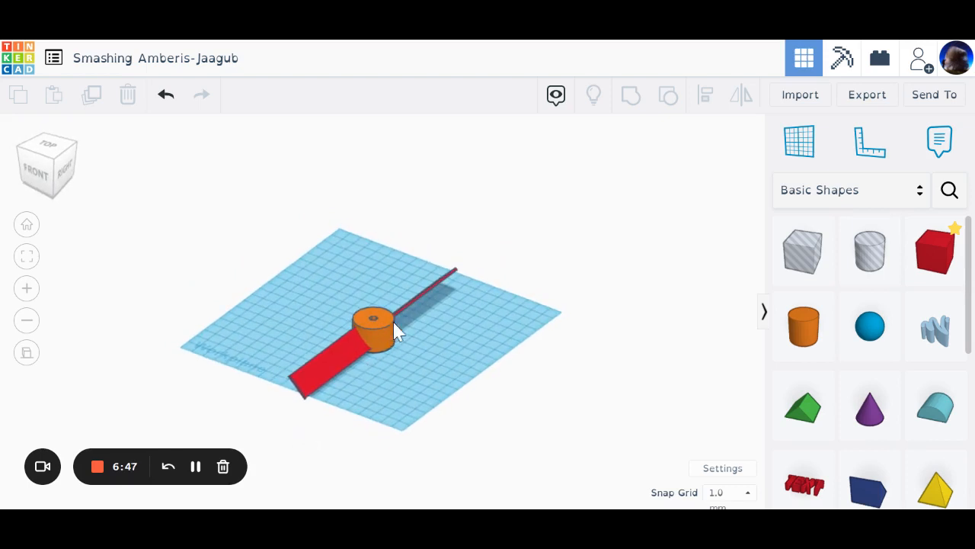
Duplicate both blades together and rotate the copied pair horizontally around the hub by a sixteenth of a turn.
scroll(373, 317, "up", 4)
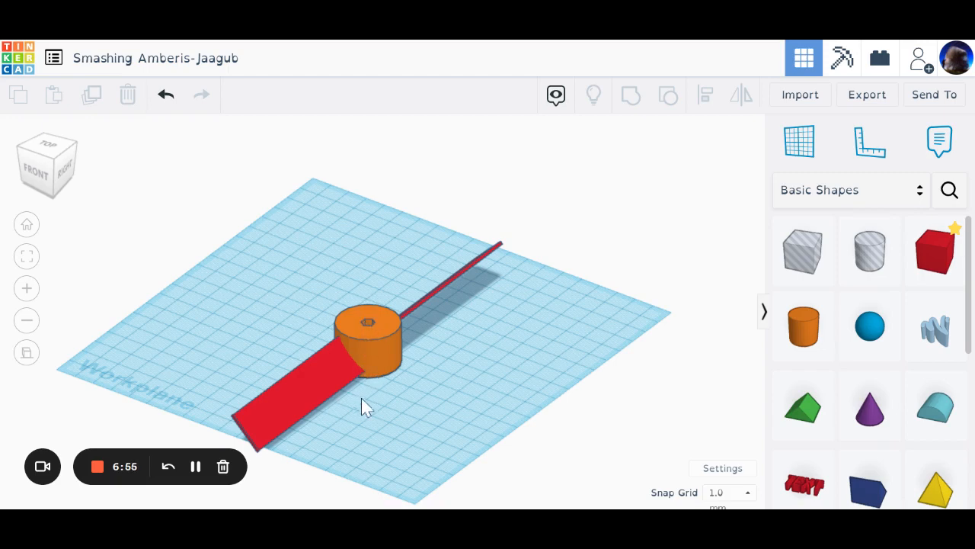
right_click_drag(361, 398, 349, 360)
right_click_drag(379, 402, 468, 343)
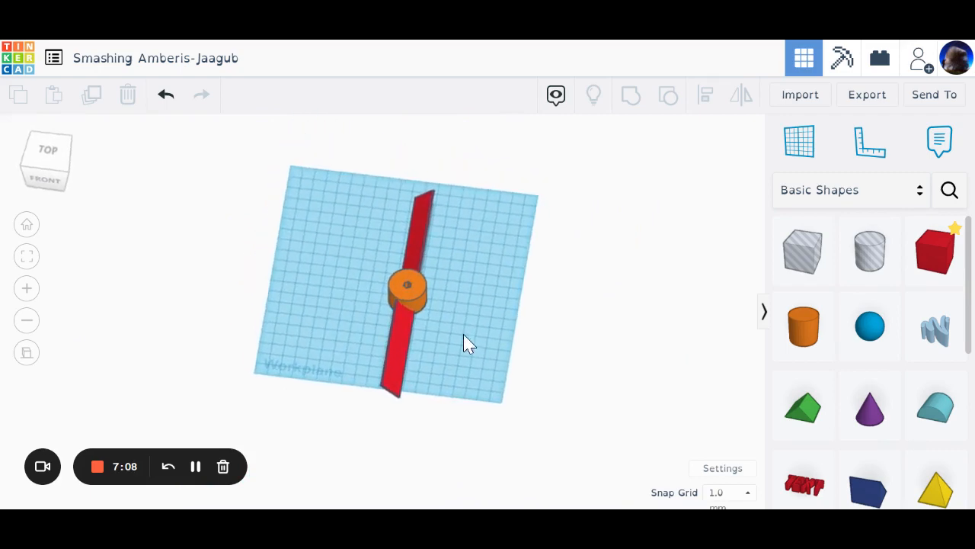
left_click(403, 360)
left_click(470, 295)
left_click(398, 365)
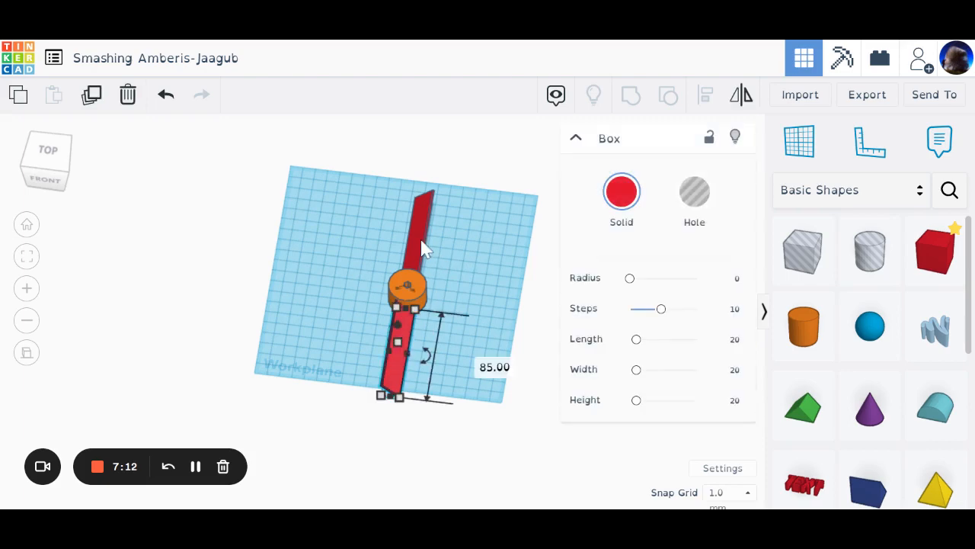
left_click(426, 248, "shift")
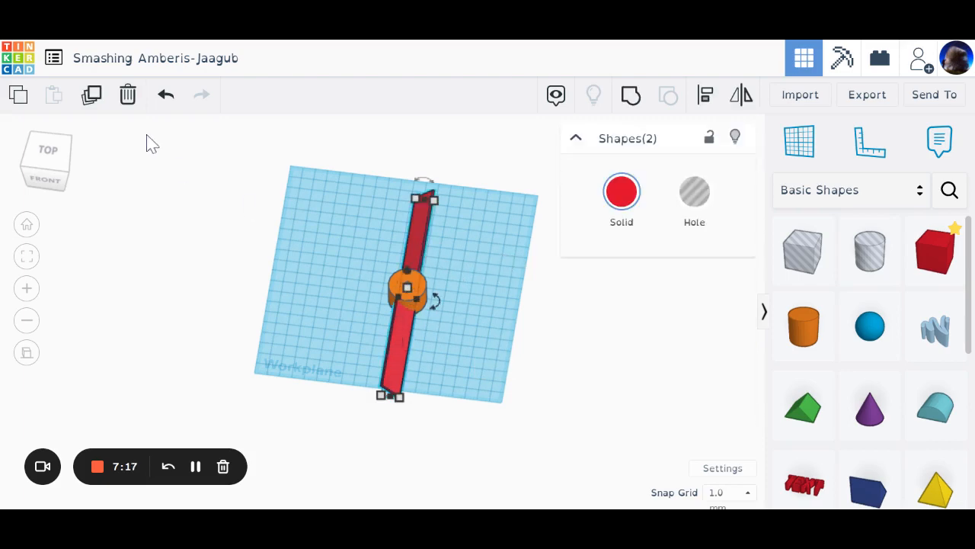
left_click(92, 103)
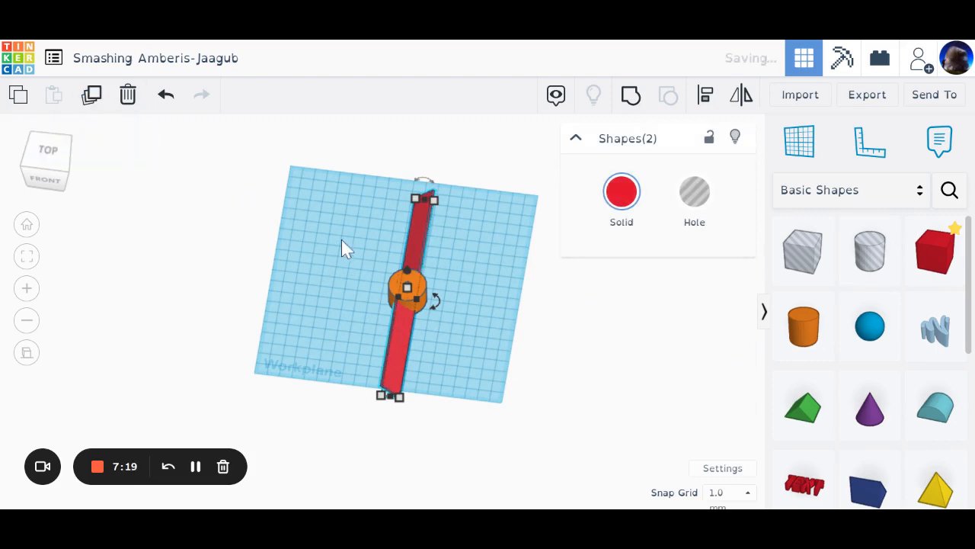
left_click_drag(434, 301, 458, 298)
Repeat the rotated duplication of the blade pair until 16 evenly spaced blades surround the hub.
middle_click_drag(437, 320, 356, 341)
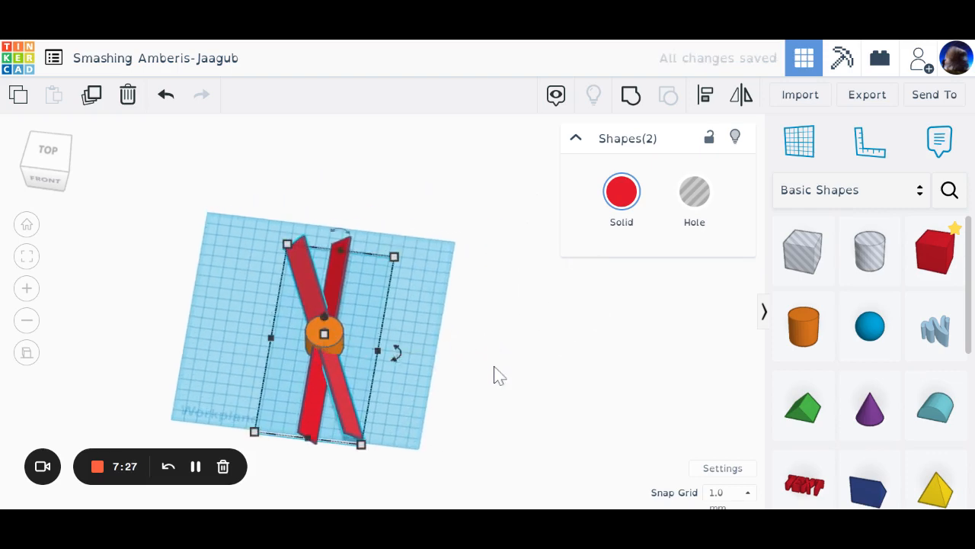
left_click(92, 96)
left_click(92, 96)
left_click(92, 96)
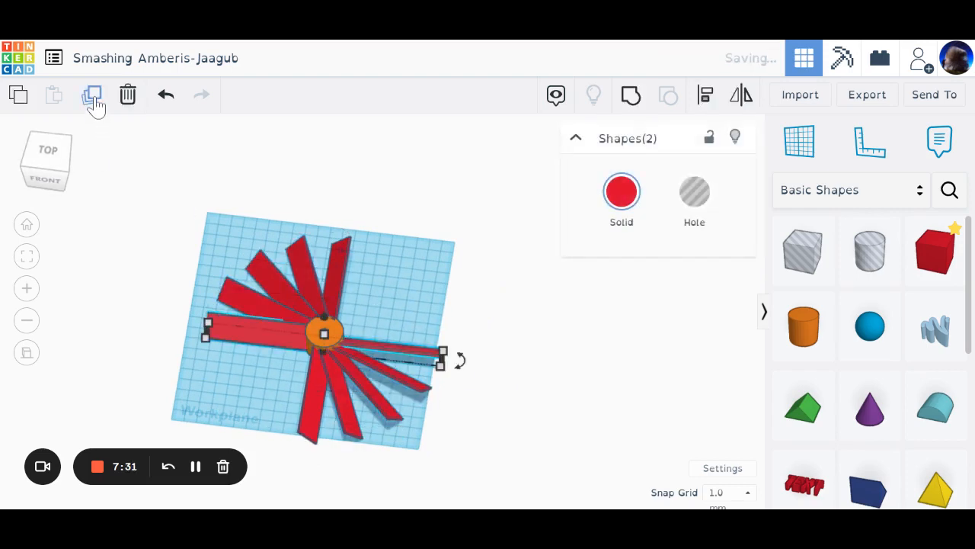
left_click(92, 96)
left_click(92, 96)
left_click(92, 96)
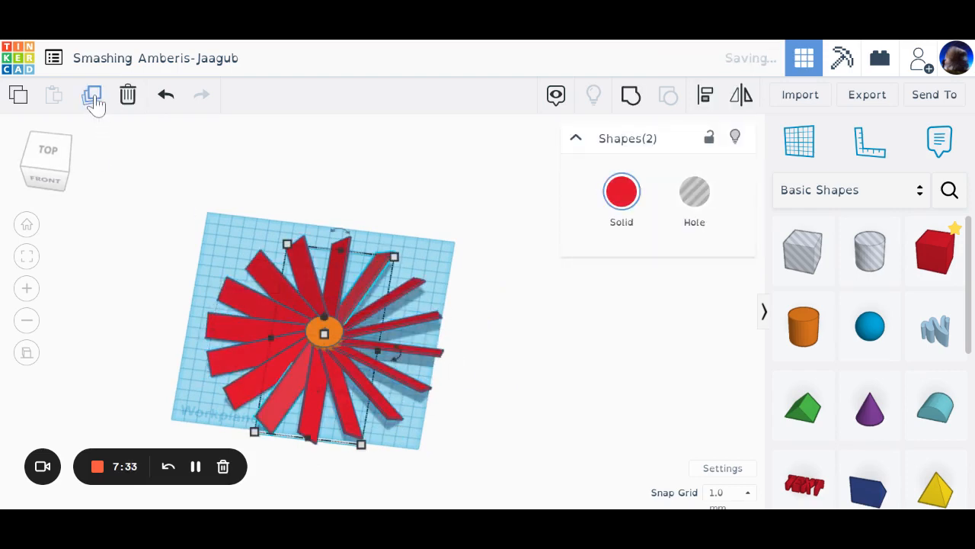
Shorten the hub from its underside until its bottom is level with the blades' lower edges.
left_click(135, 174)
right_click_drag(134, 175, 375, 312)
scroll(374, 312, "up", 6)
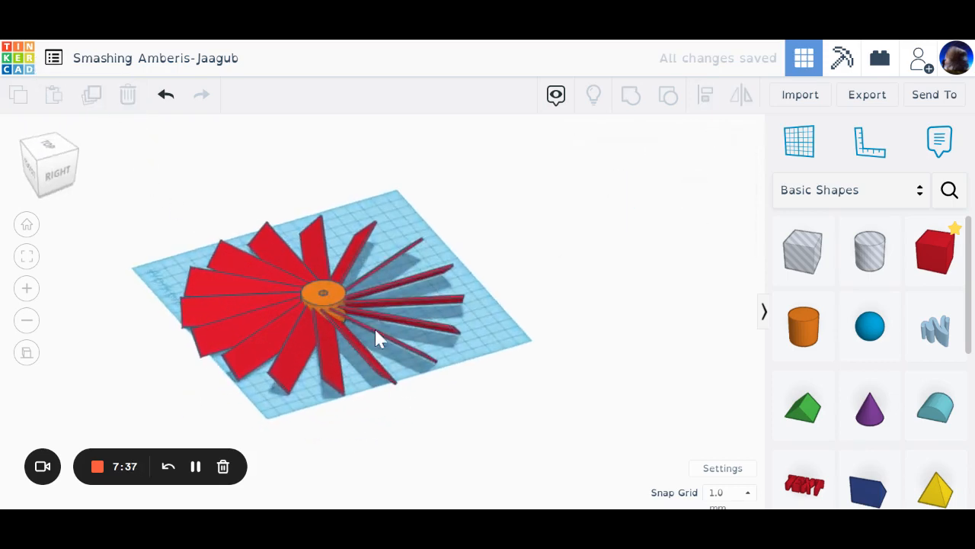
right_click_drag(470, 311, 400, 253)
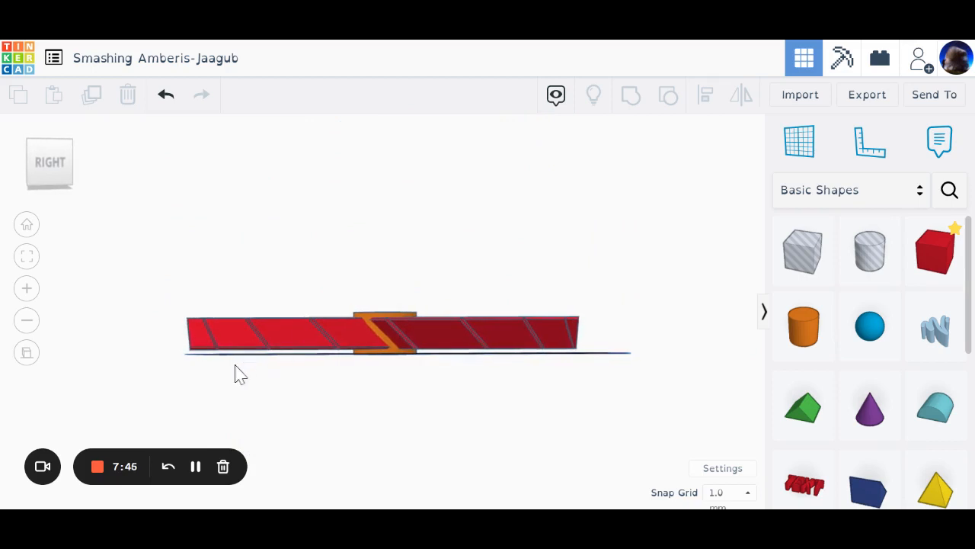
scroll(252, 370, "up", 3)
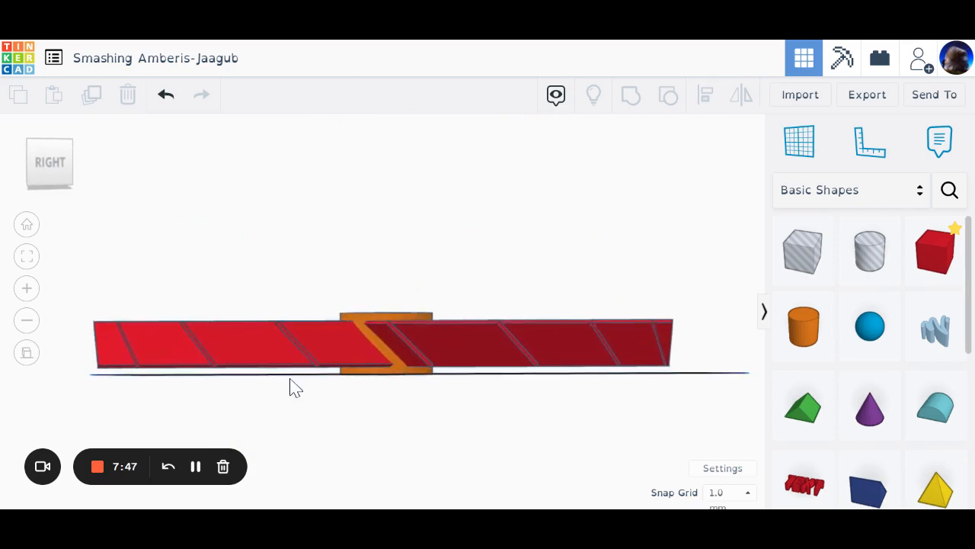
right_click_drag(378, 439, 377, 396)
left_click(376, 396)
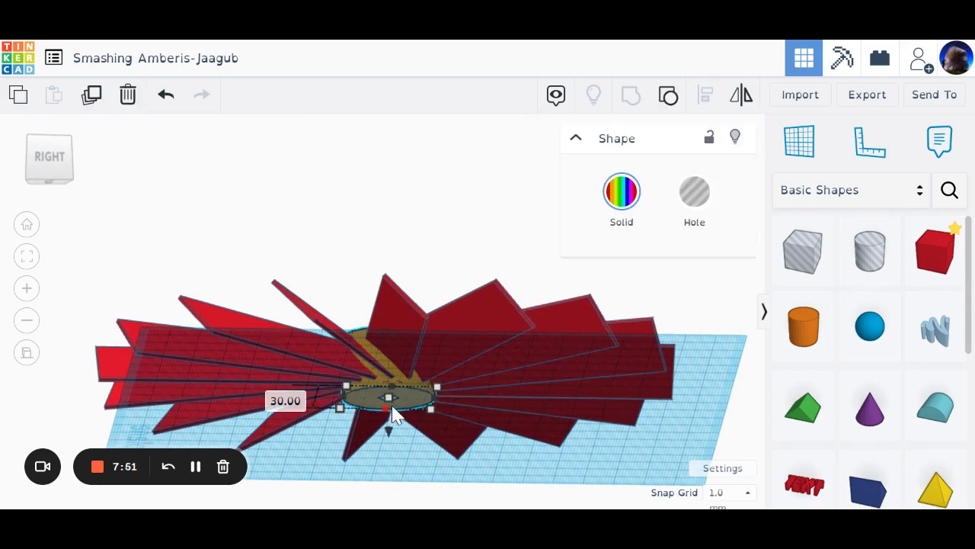
left_click_drag(389, 398, 391, 387)
Select the hub and all blades and lower them together onto the workplane.
right_click_drag(414, 368, 282, 283)
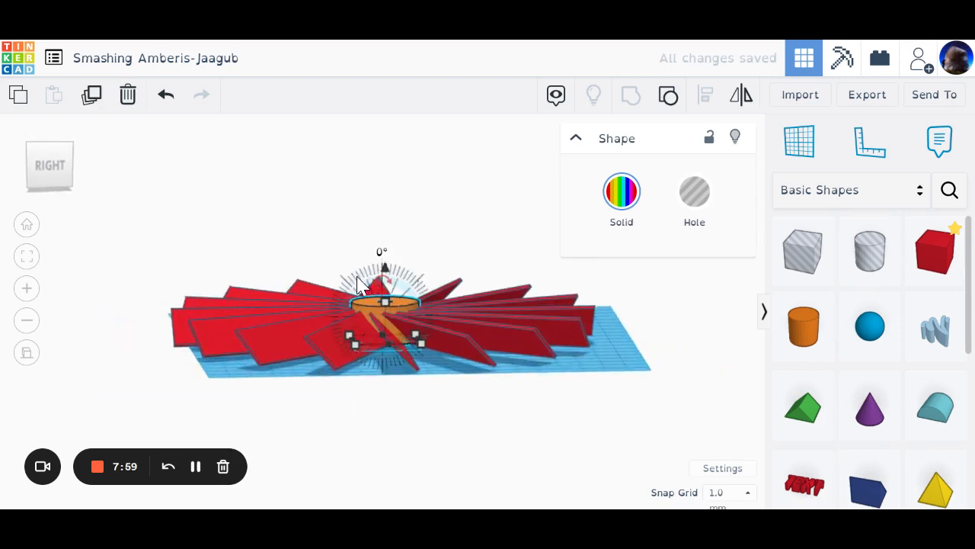
left_click_drag(161, 254, 496, 376)
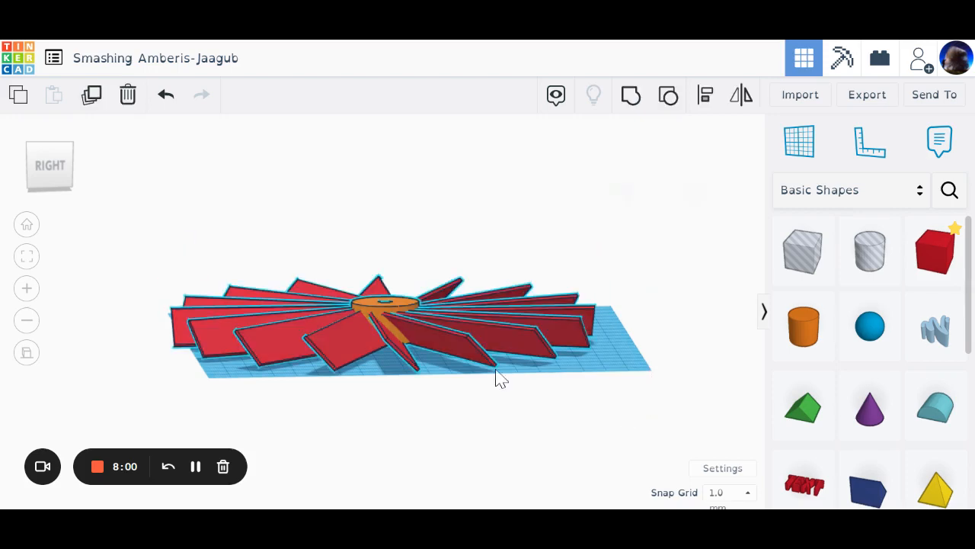
right_click_drag(200, 221, 381, 291)
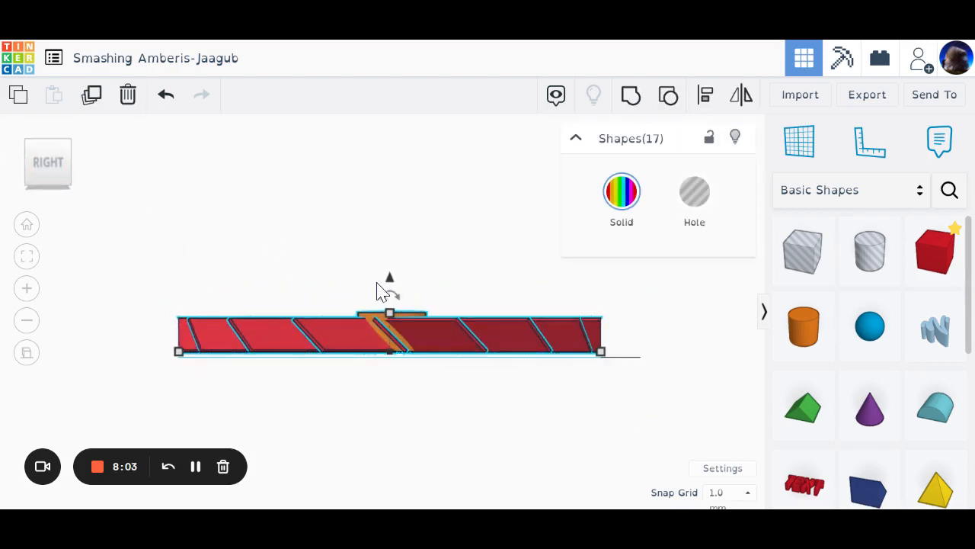
left_click_drag(390, 288, 390, 293)
left_click(400, 381)
Select the whole rotor and undo the last change to its height.
right_click_drag(401, 386, 338, 257)
scroll(336, 248, "down", 3)
left_click_drag(226, 164, 548, 421)
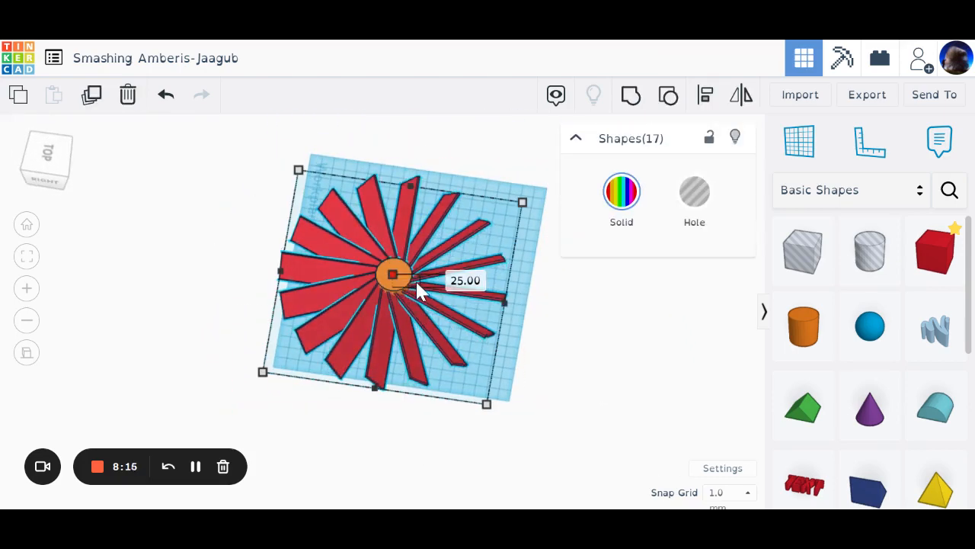
key("ctrl+z")
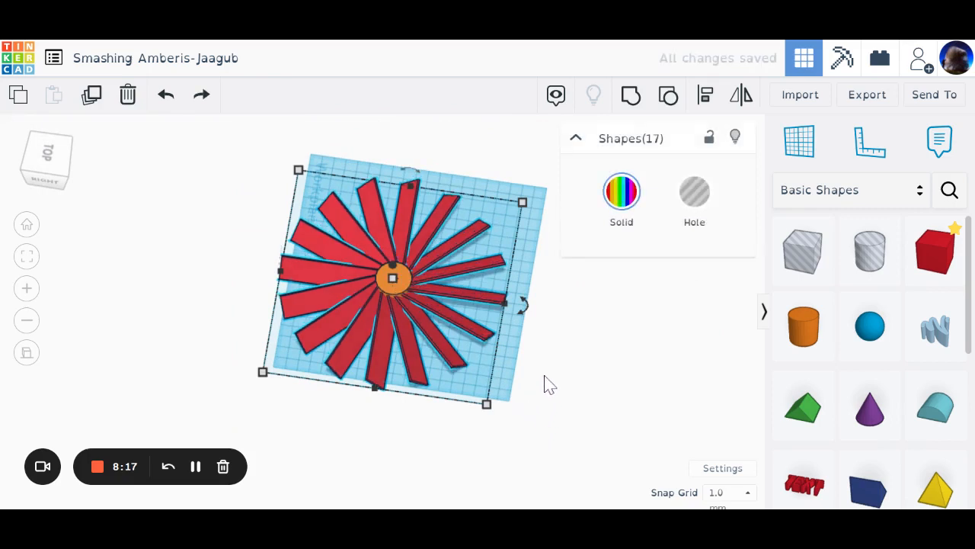
Nudge the whole rotor several millimetres across the workplane, toward the edge opposite its right side.
key("Up")
key("Up")
key("Up")
key("Up")
key("Up")
key("Up")
key("Up")
key("Up")
key("Up")
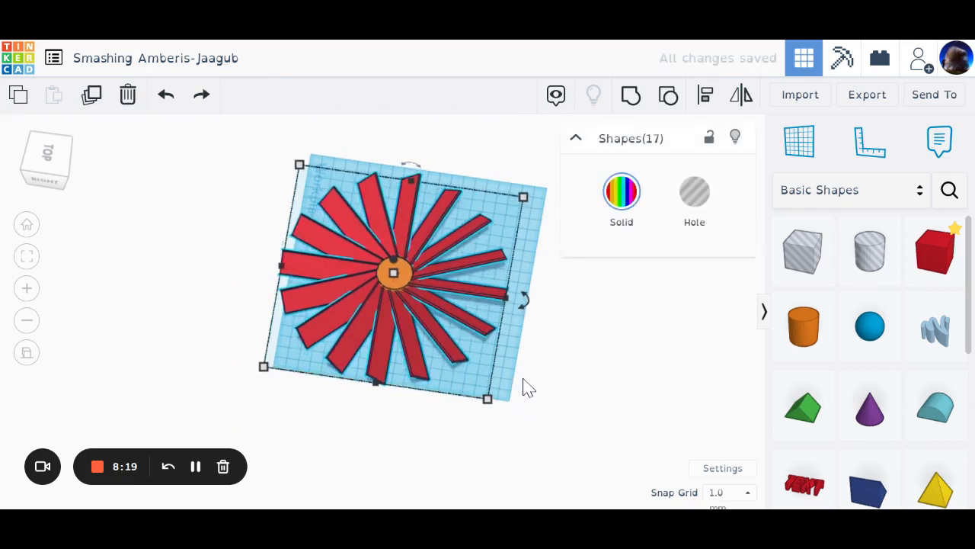
left_click(548, 401)
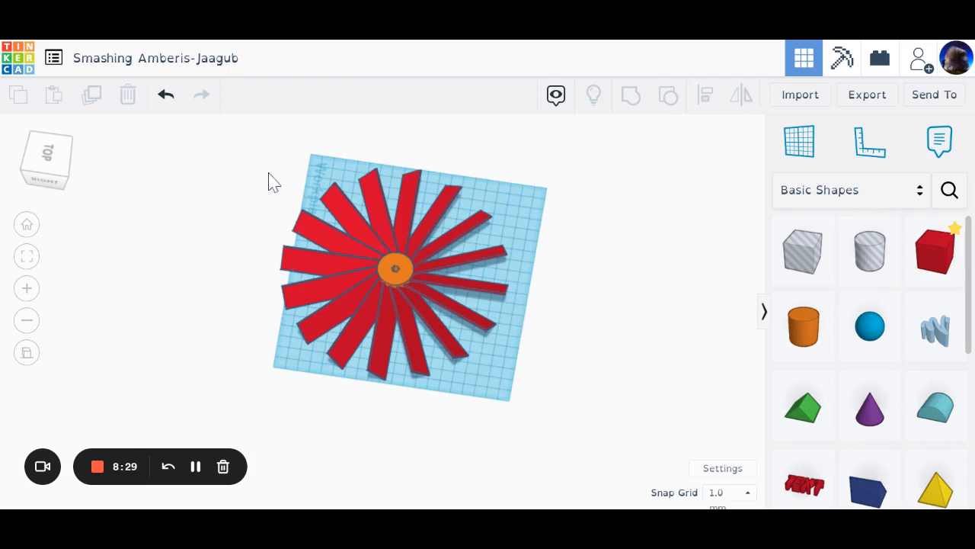
Group the hub and all 16 blades into a single shape.
right_click_drag(425, 323, 444, 376)
left_click_drag(282, 166, 560, 457)
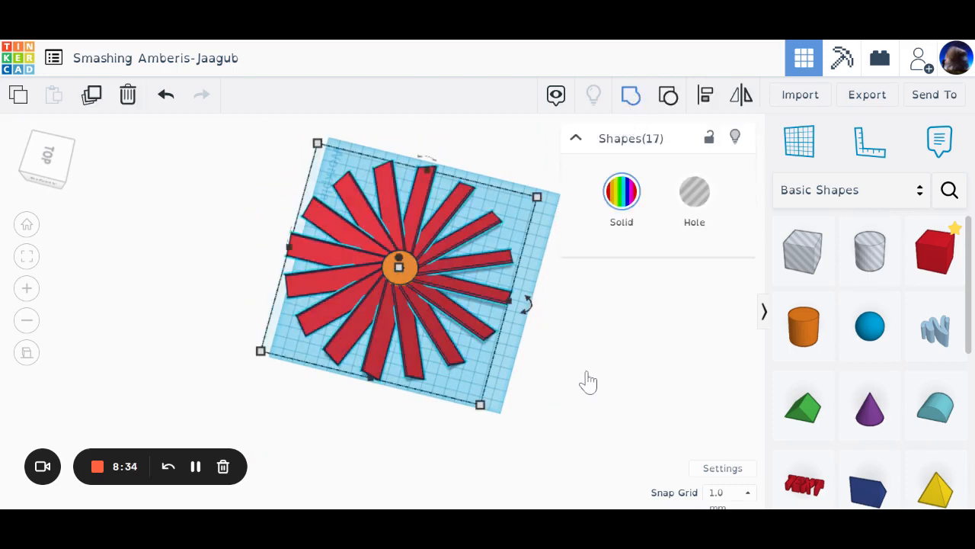
key("ctrl+g")
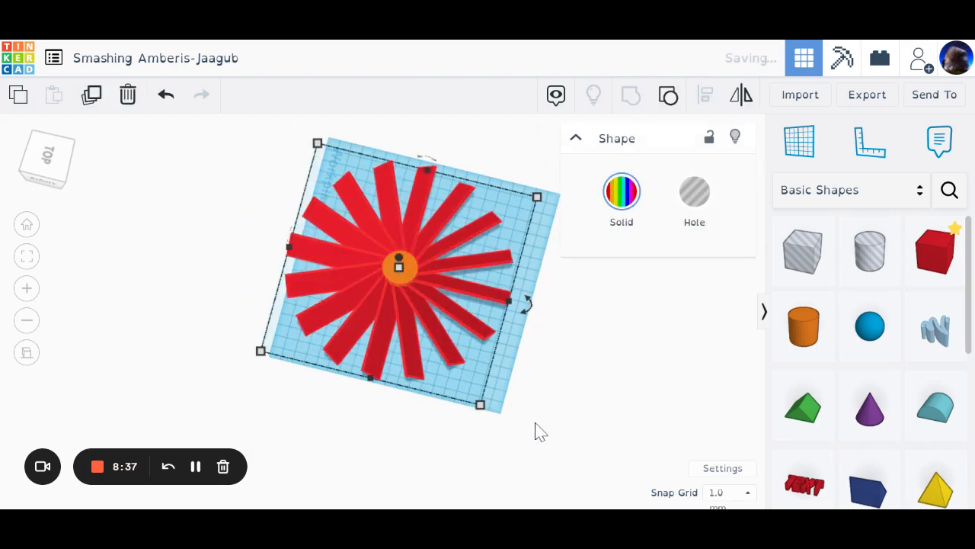
left_click(466, 431)
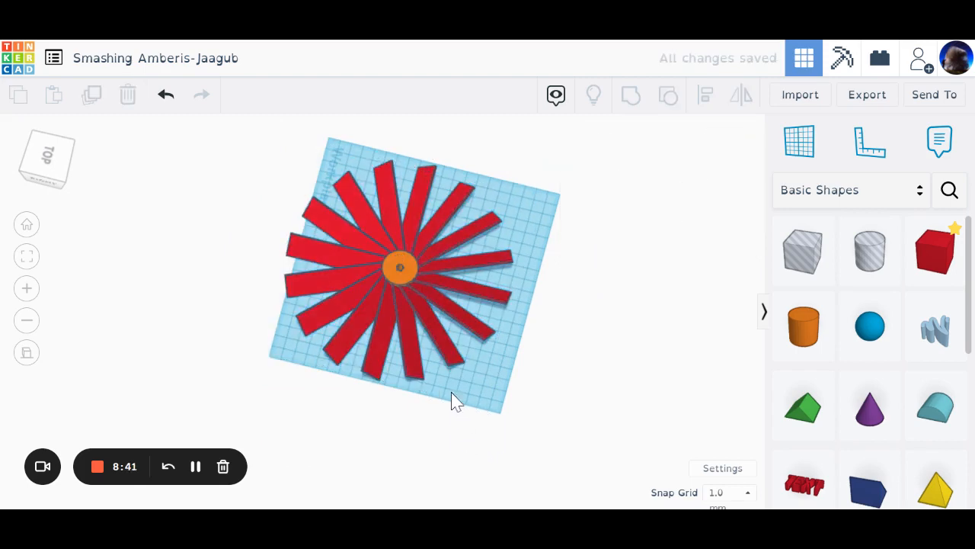
Change the grouped rotor's solid colour to green.
left_click(418, 297)
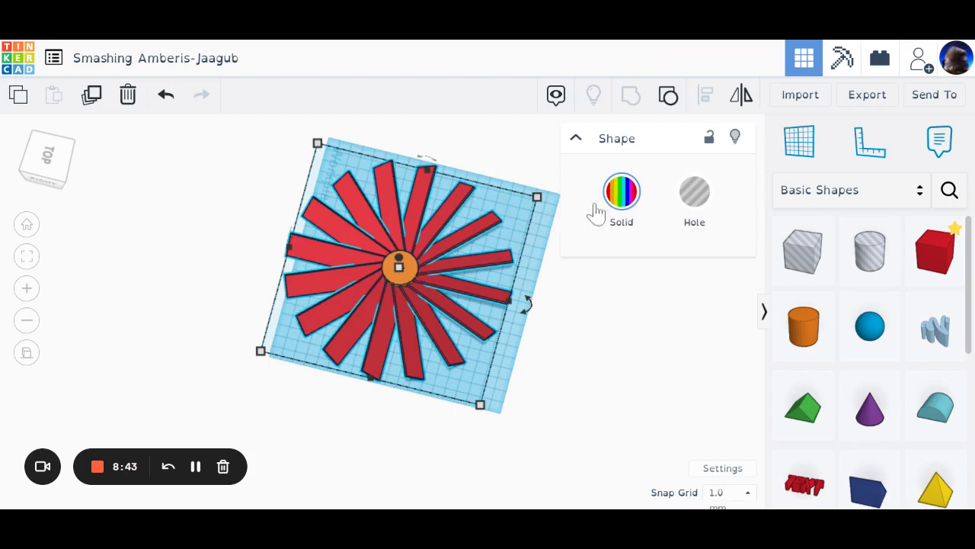
left_click(620, 206)
left_click(688, 333)
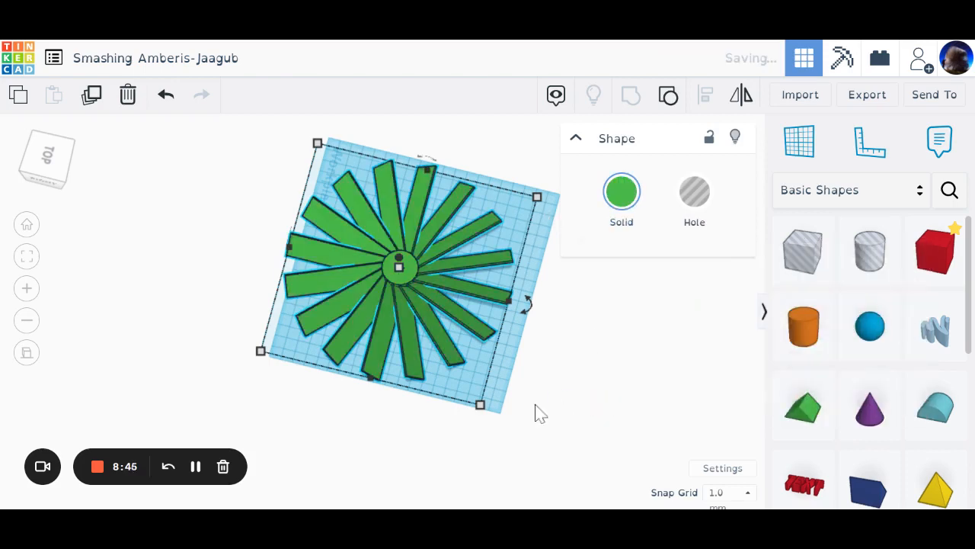
left_click(522, 417)
Scale the rotor down to 132 mm by 132 mm and place it at the workplane's centre.
left_click(424, 332)
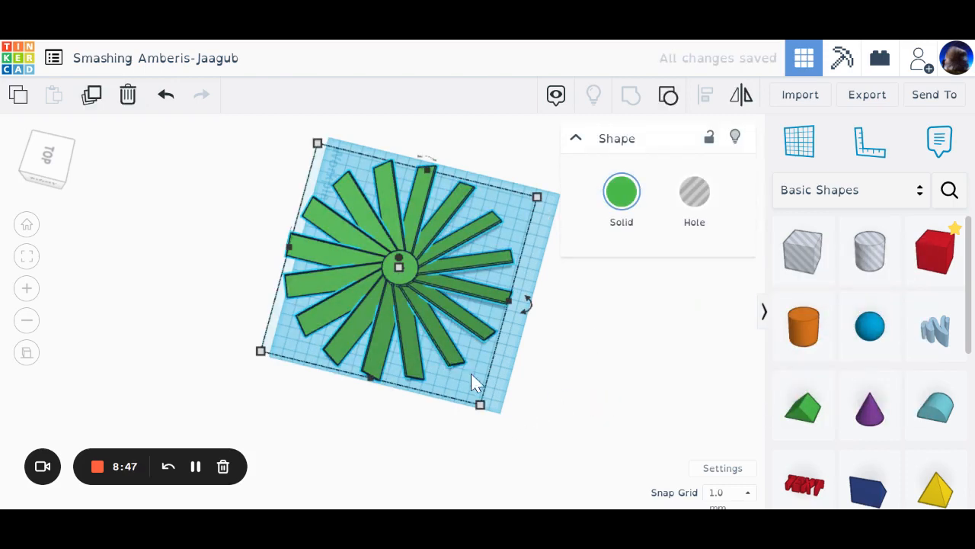
left_click_drag(481, 405, 429, 283)
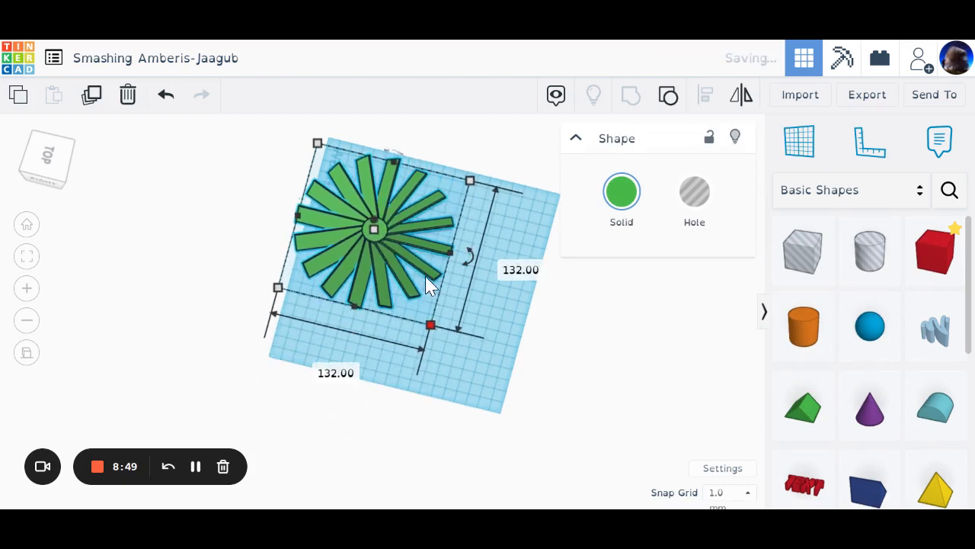
left_click(229, 233)
Examine the finished rotor's hub hole and tilted blades from above and from the front.
scroll(398, 259, "up", 3)
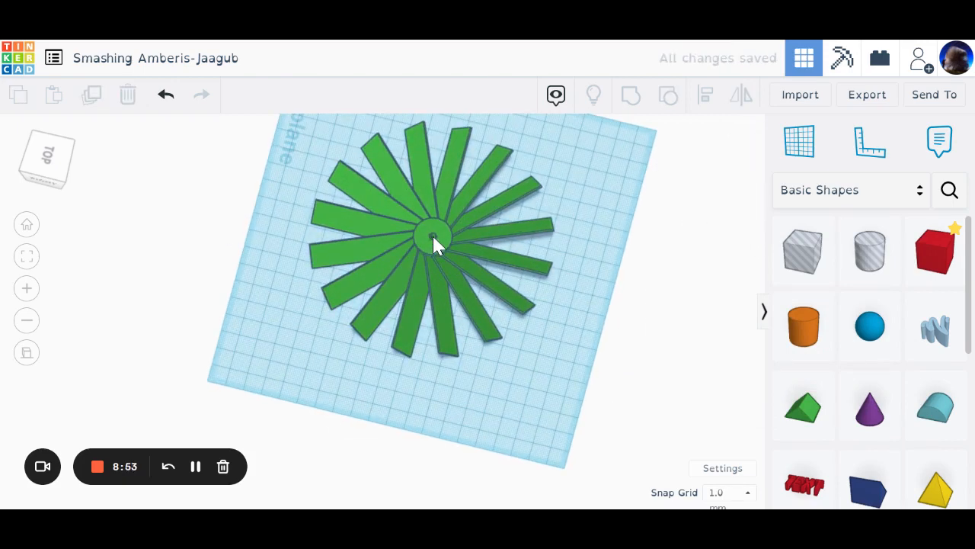
right_click_drag(320, 349, 525, 297)
scroll(508, 239, "up", 3)
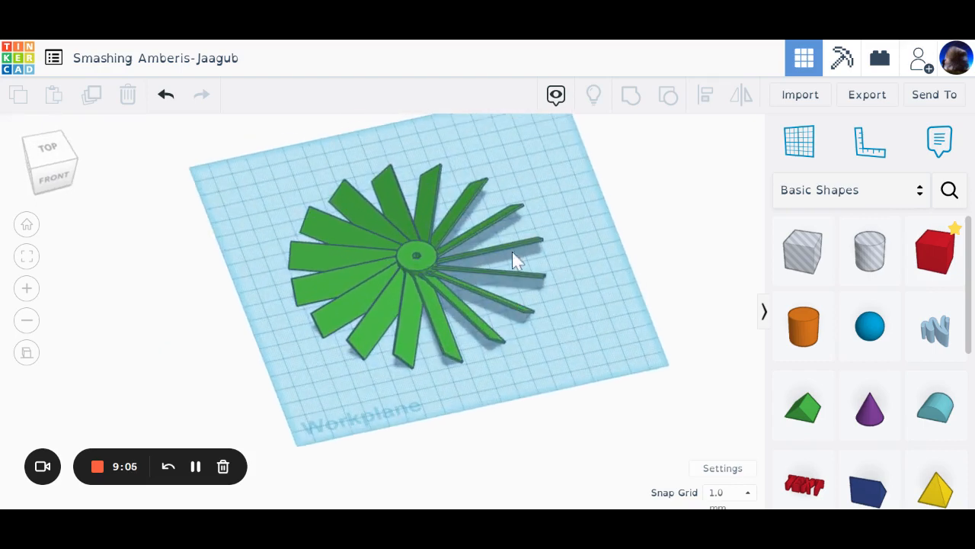
right_click_drag(513, 259, 450, 323)
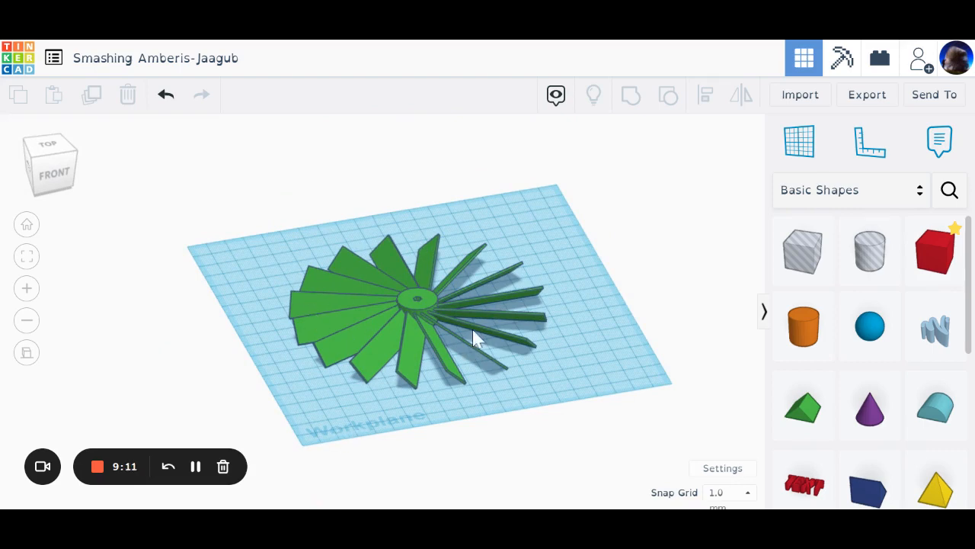
right_click_drag(407, 356, 429, 339)
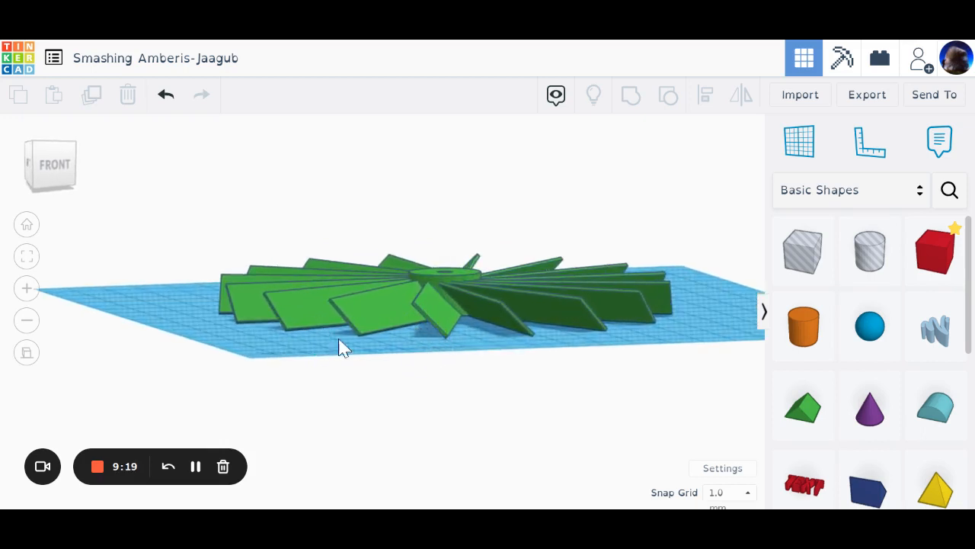
Export the selected green rotor as a 3D model file, and clear the selection.
mouse_move(531, 310)
right_mouse_down()
mouse_move(506, 348)
mouse_move(488, 297)
mouse_move(457, 366)
mouse_move(492, 364)
mouse_move(547, 307)
right_mouse_up()
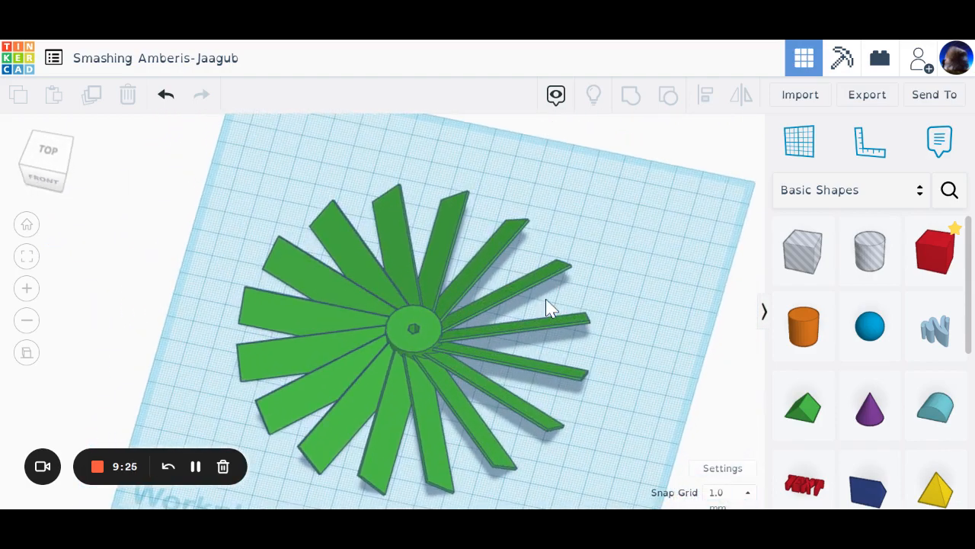
left_click(430, 331)
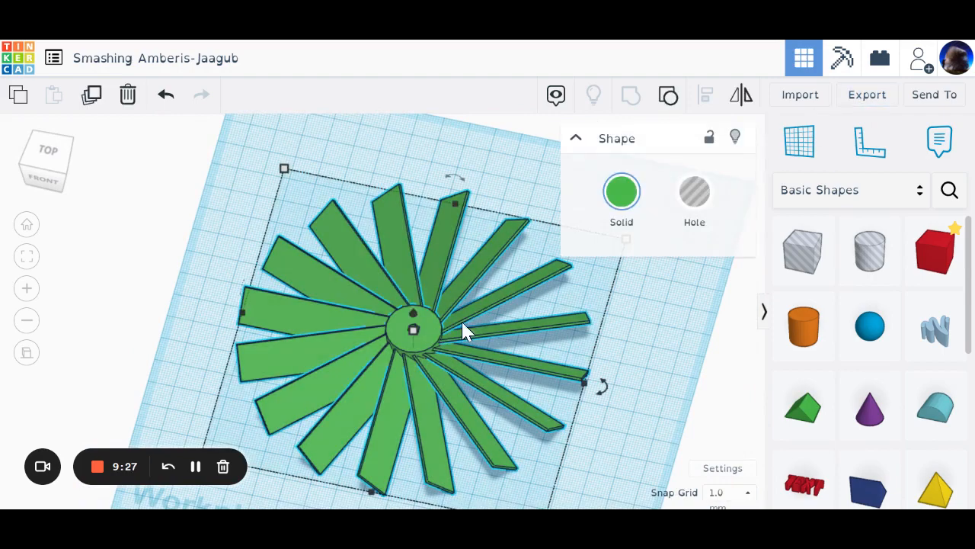
left_click(867, 94)
left_click(602, 263)
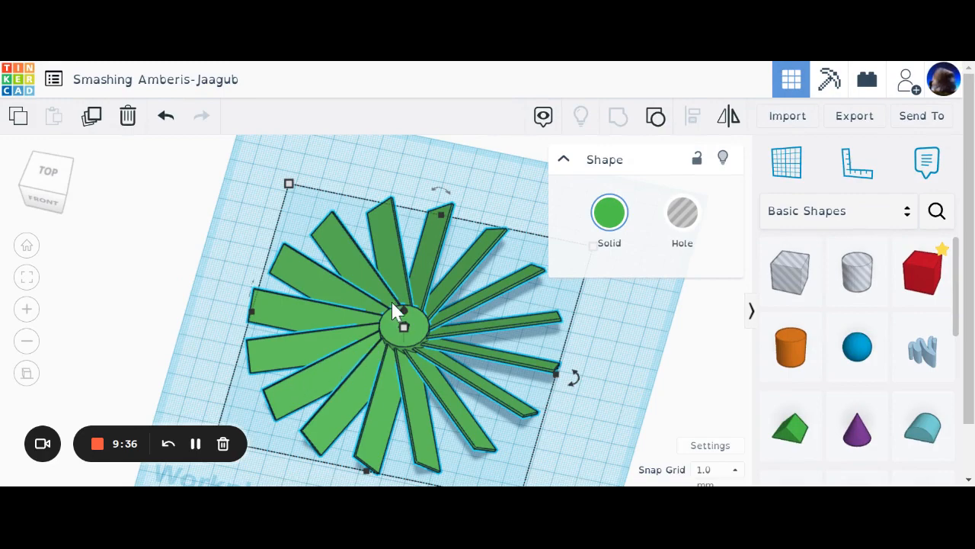
scroll(394, 310, "down", 5)
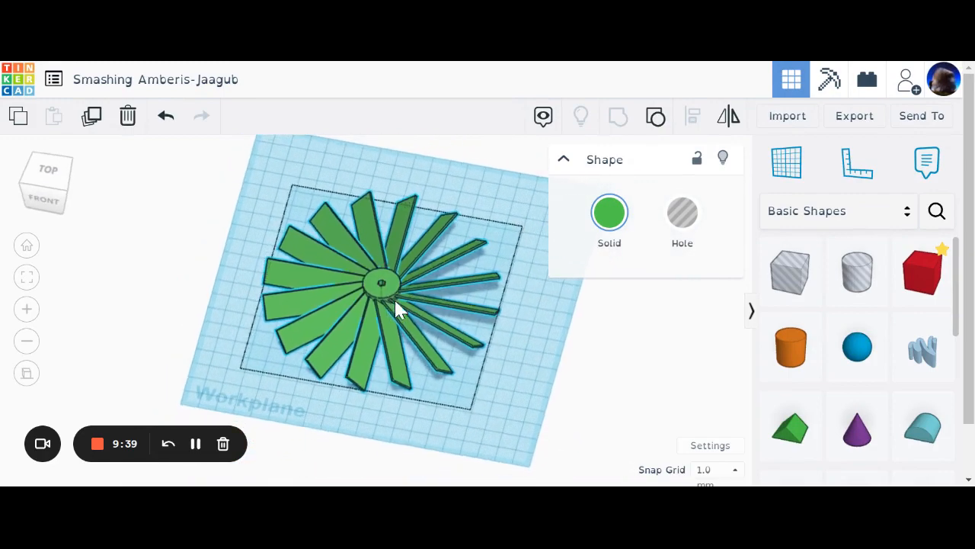
right_click_drag(395, 302, 445, 326)
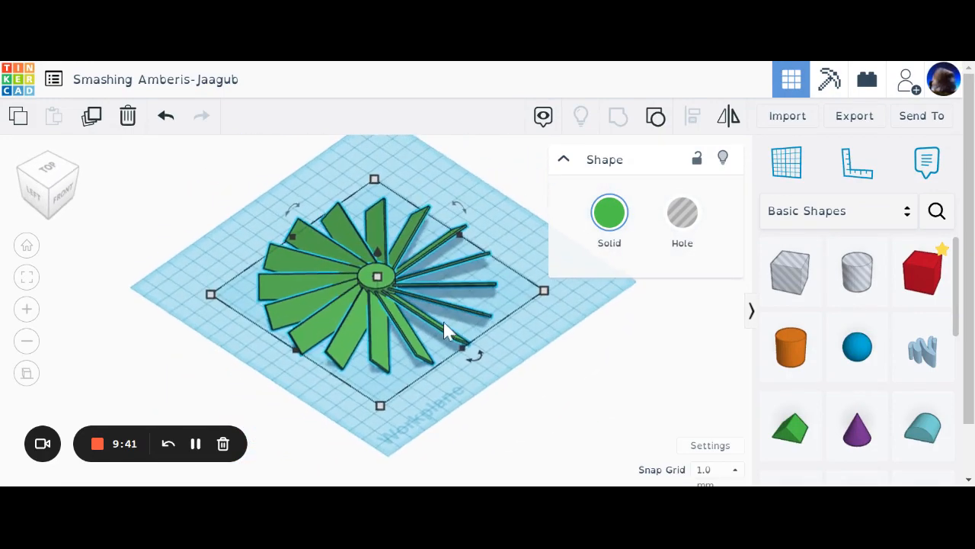
left_click(481, 404)
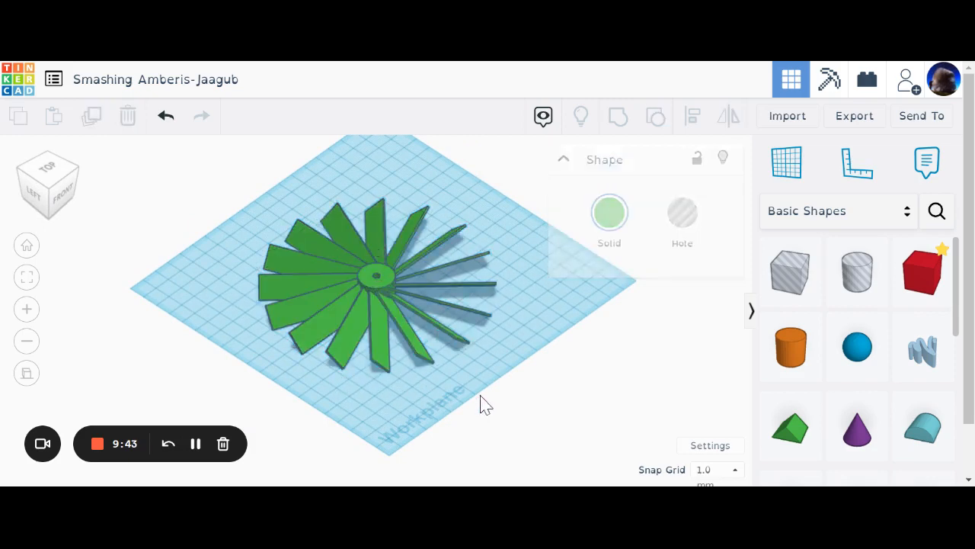
Rename the design to "test fan6".
left_click(154, 85)
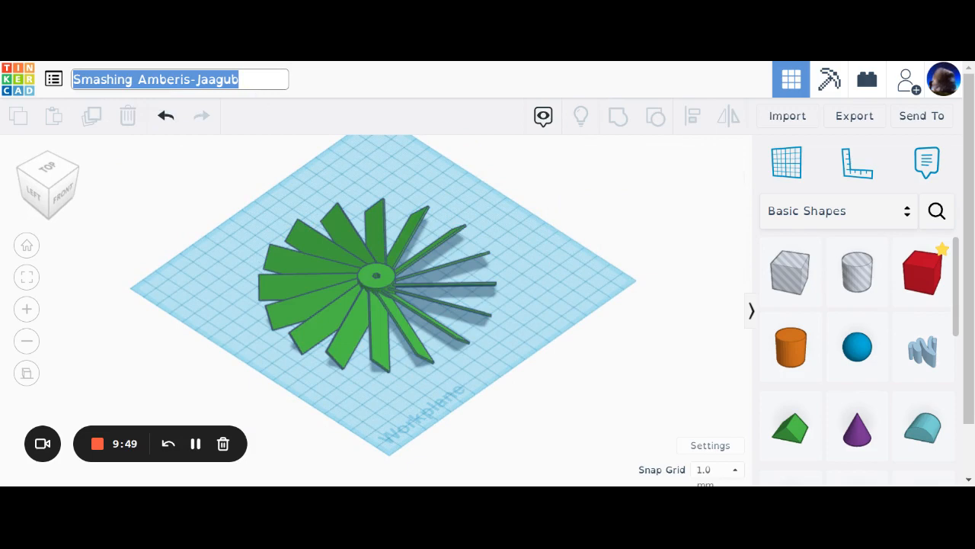
type("test fan")
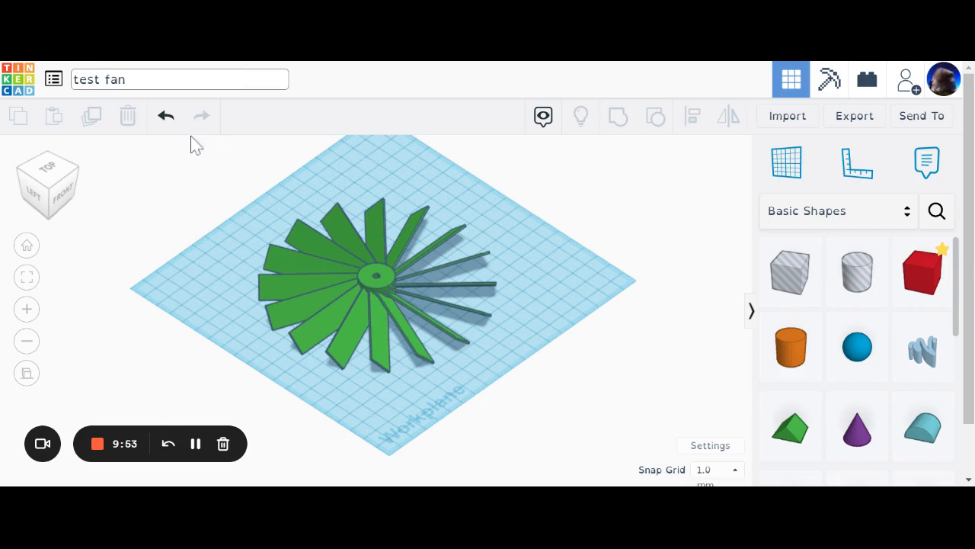
left_click(206, 207)
left_click(133, 88)
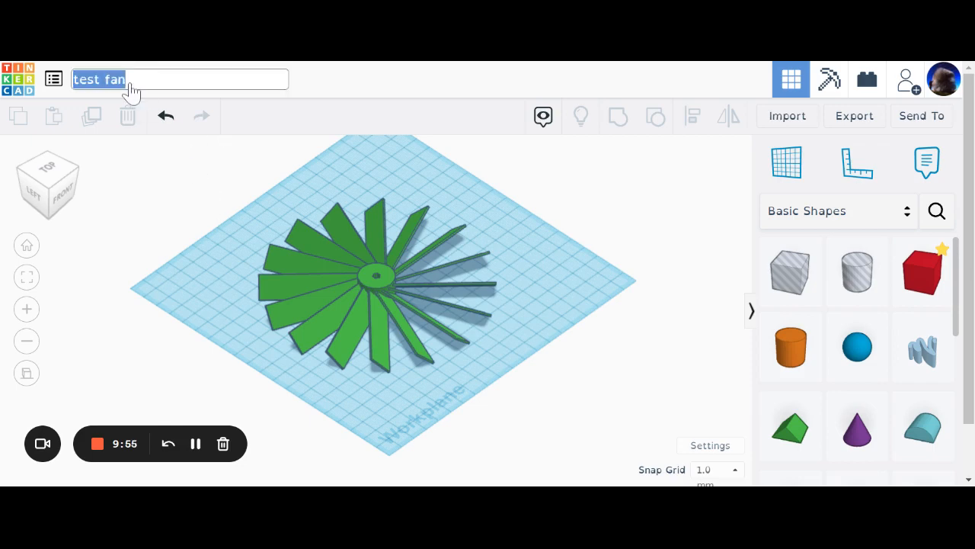
left_click(126, 79)
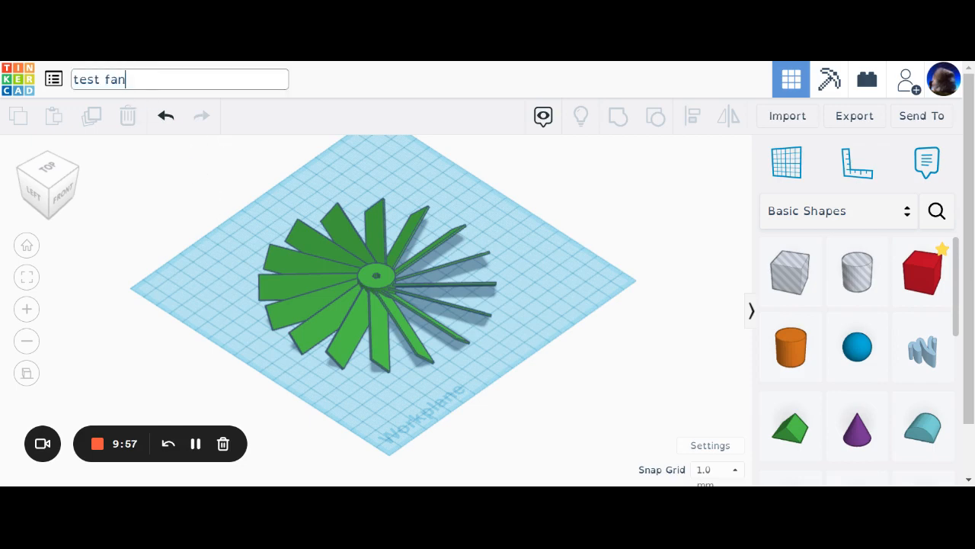
left_click(157, 234)
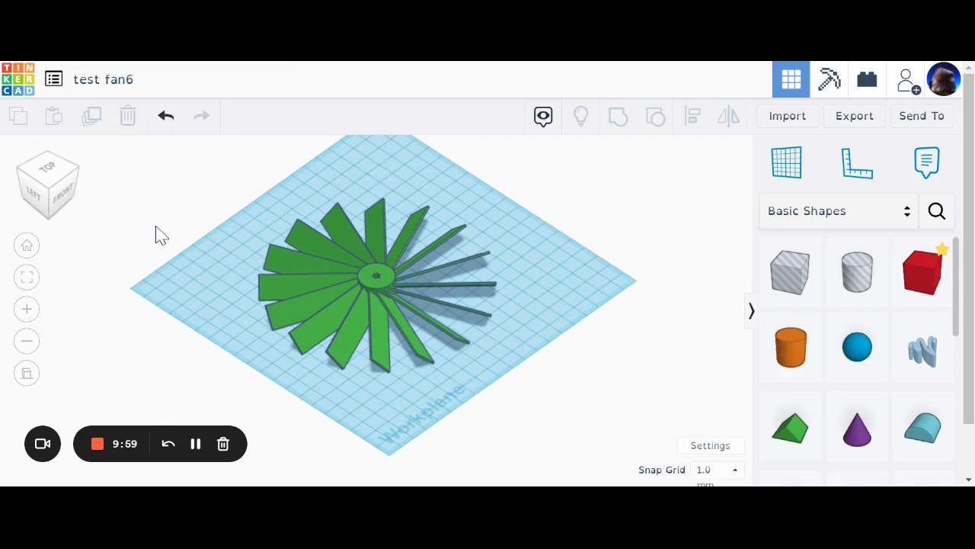